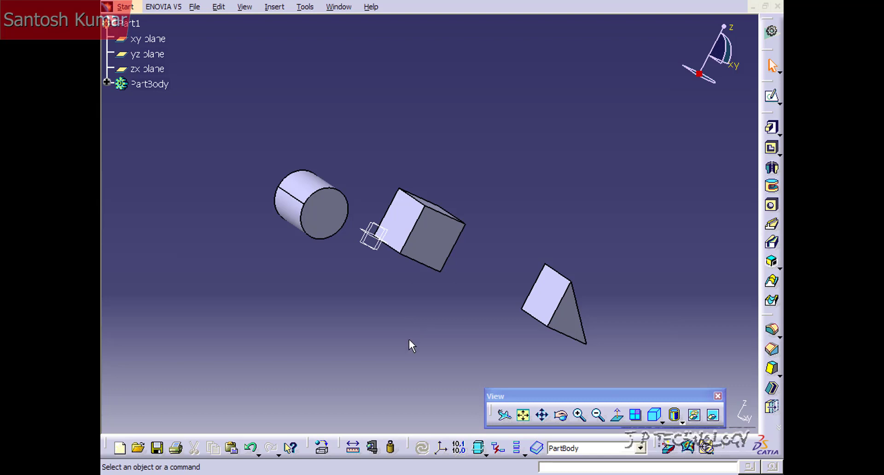
click(779, 155)
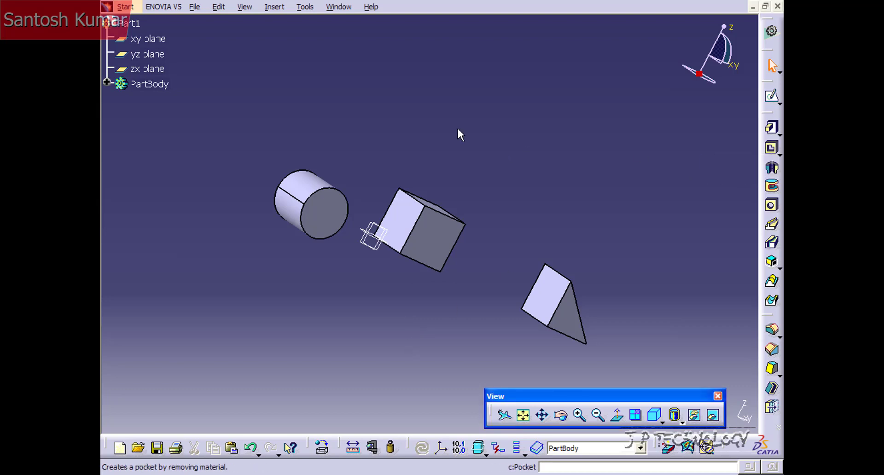
click(275, 6)
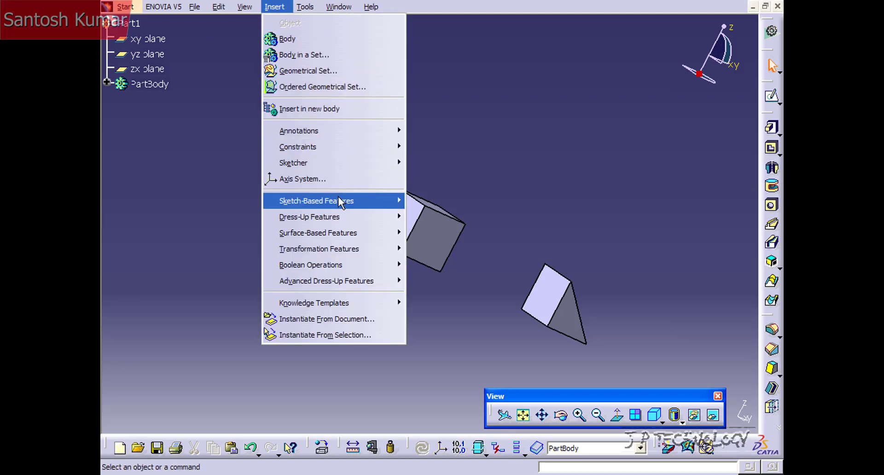
mouse_move(339, 202)
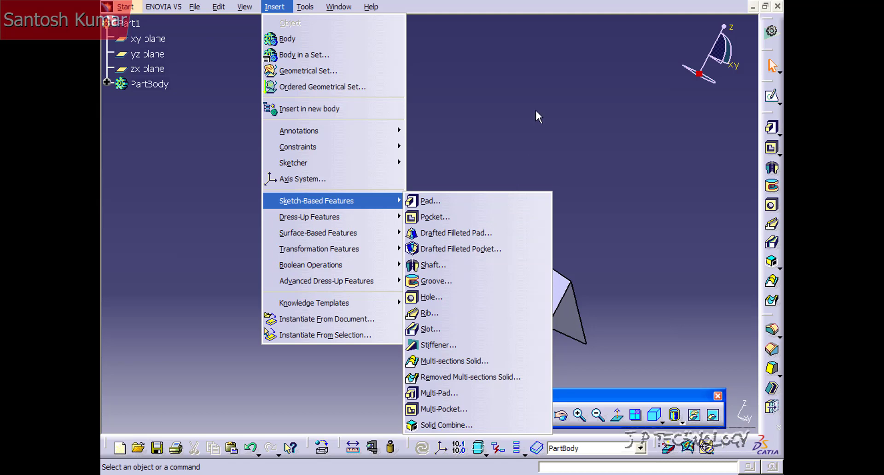
click(540, 136)
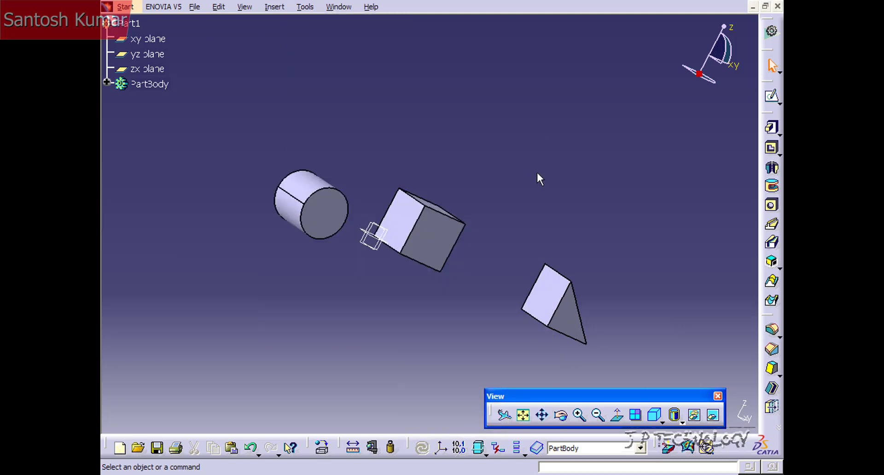
Start a sketch on the cube's front face and draw a rectangle about 52 by 47 mm inside it.
middle_drag(539, 177, 524, 301)
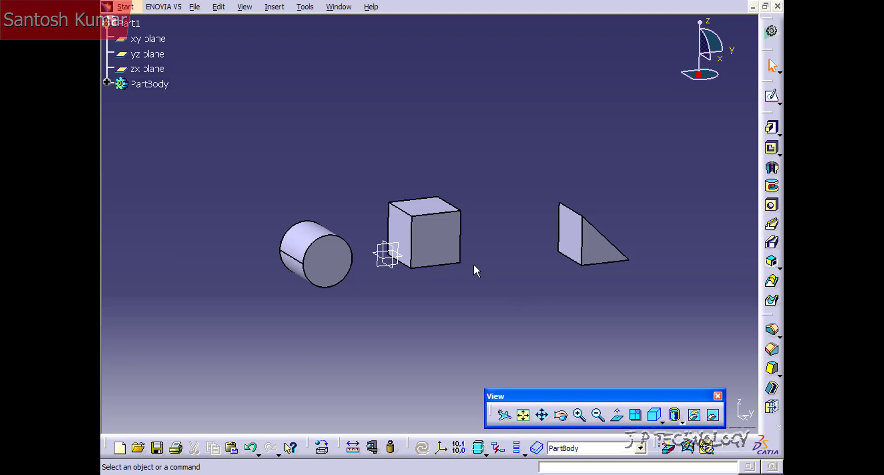
click(438, 240)
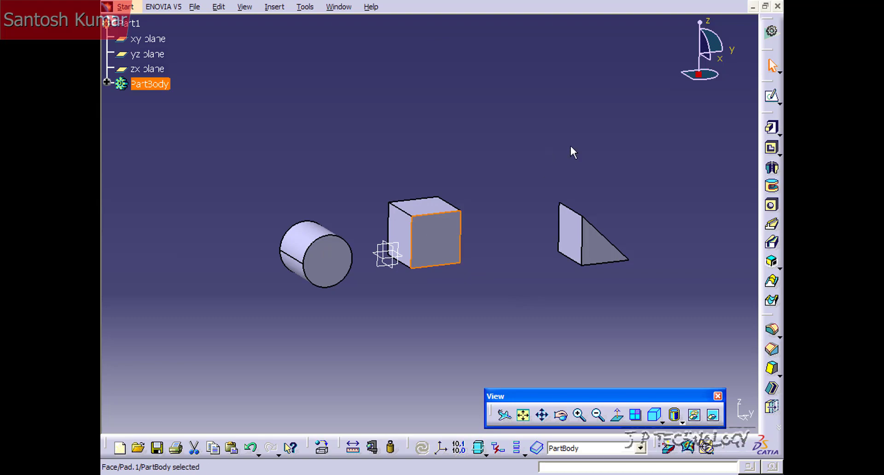
click(771, 96)
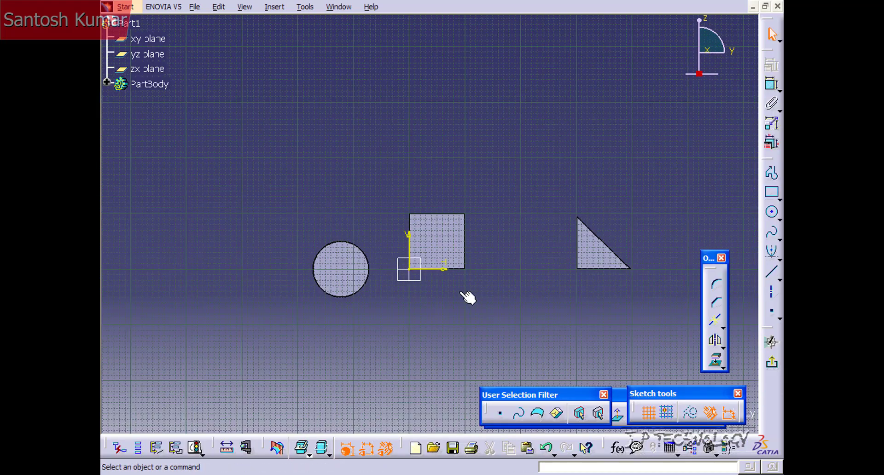
mouse_move(451, 286)
ctrl+middle_down()
mouse_move(440, 194)
mouse_move(447, 134)
ctrl+middle_up()
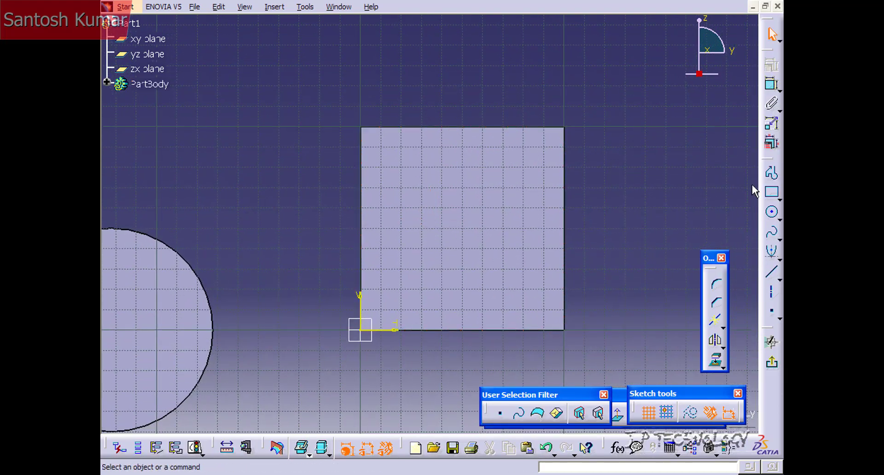
click(771, 192)
click(418, 188)
click(523, 281)
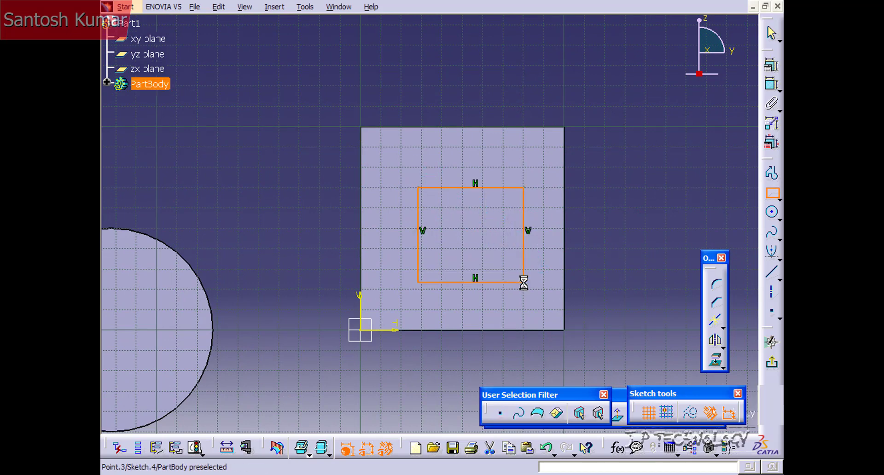
Dimension the rectangle's top side and set its width to 50 mm.
click(772, 87)
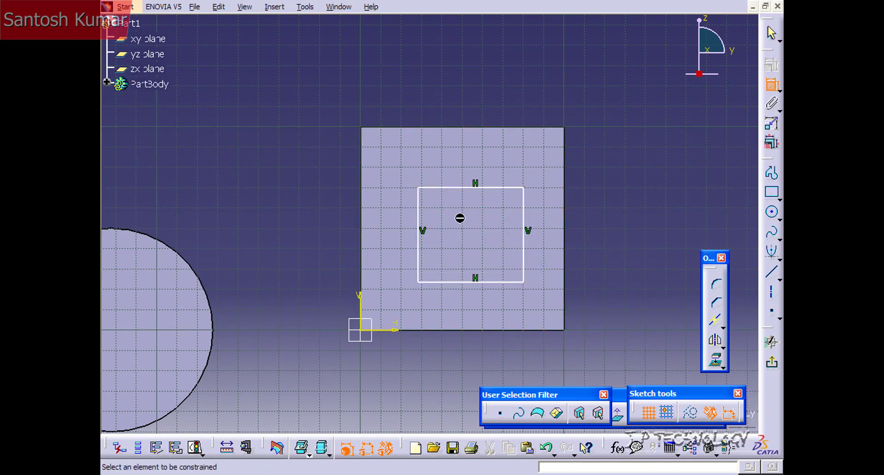
click(455, 188)
click(474, 84)
double_click(475, 84)
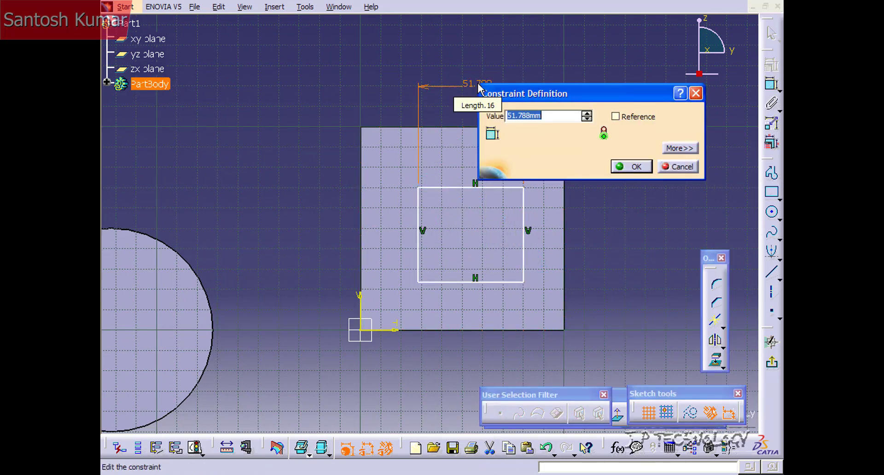
text(50)
key(Return)
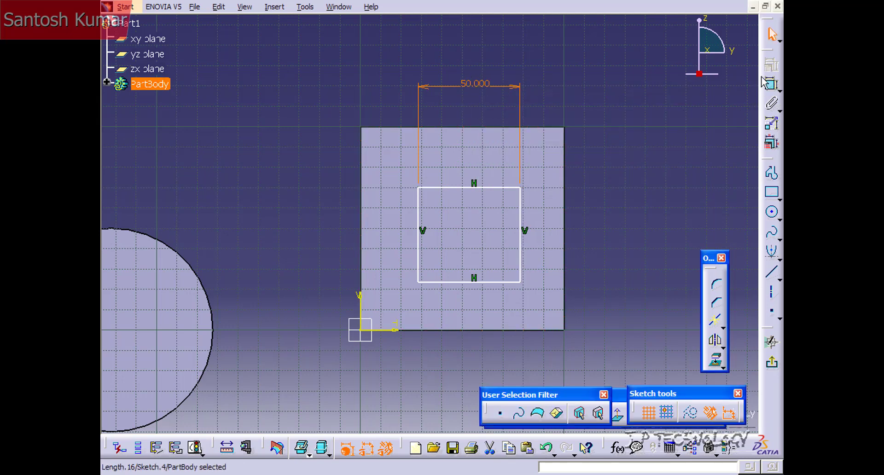
Dimension the rectangle's right side and set its height to 50 mm.
click(770, 84)
click(521, 223)
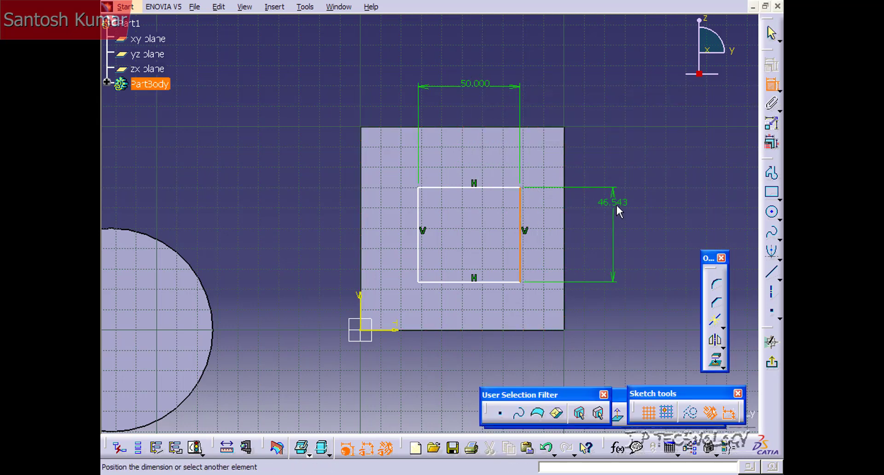
click(618, 211)
double_click(621, 201)
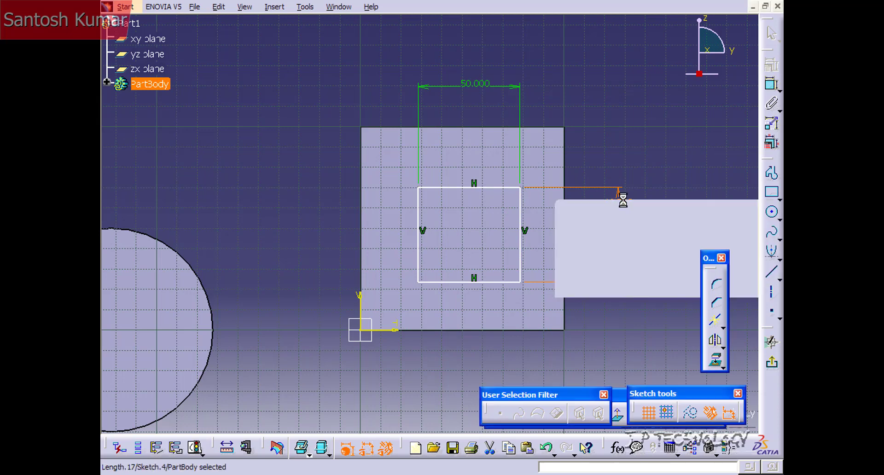
text(50)
key(Return)
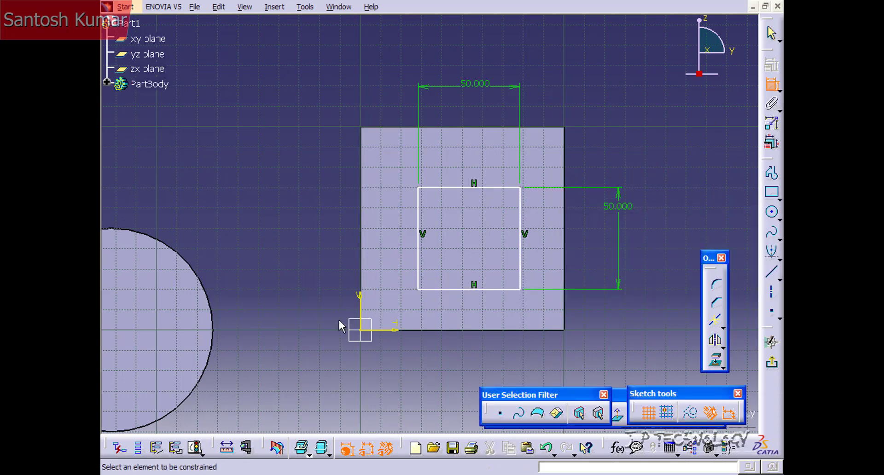
Constrain the square's bottom side to lie 25 mm from the cube face's bottom edge.
click(444, 290)
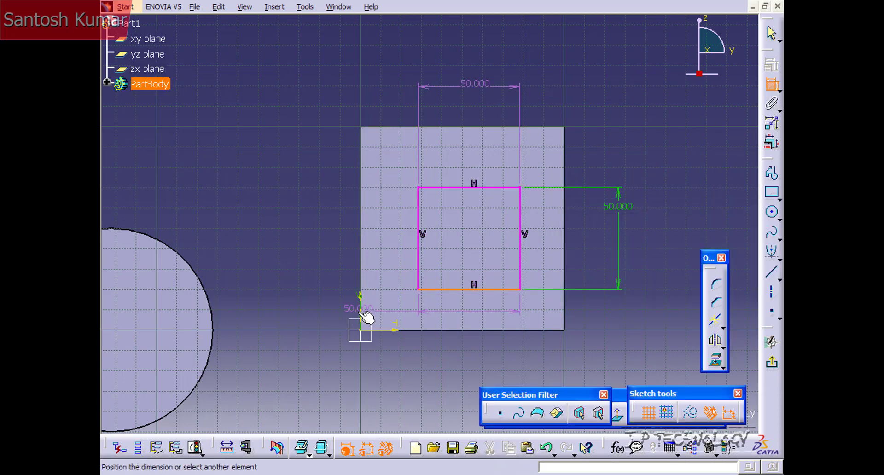
click(375, 330)
click(592, 325)
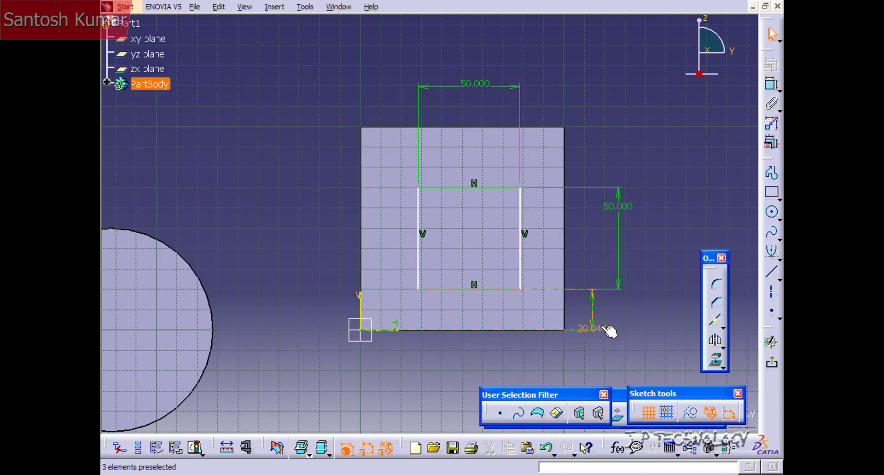
double_click(601, 326)
text(25)
key(Return)
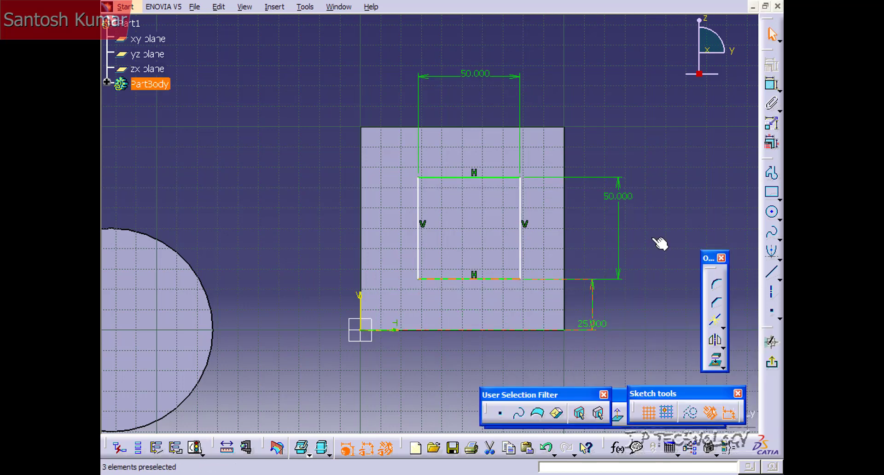
Constrain the square's left side to lie 25 mm from the cube face's left edge, and exit the sketch.
click(418, 207)
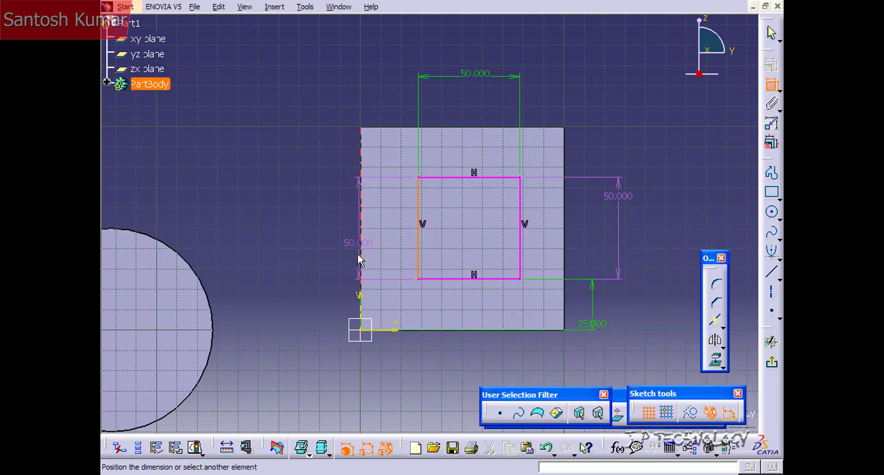
click(361, 312)
click(340, 103)
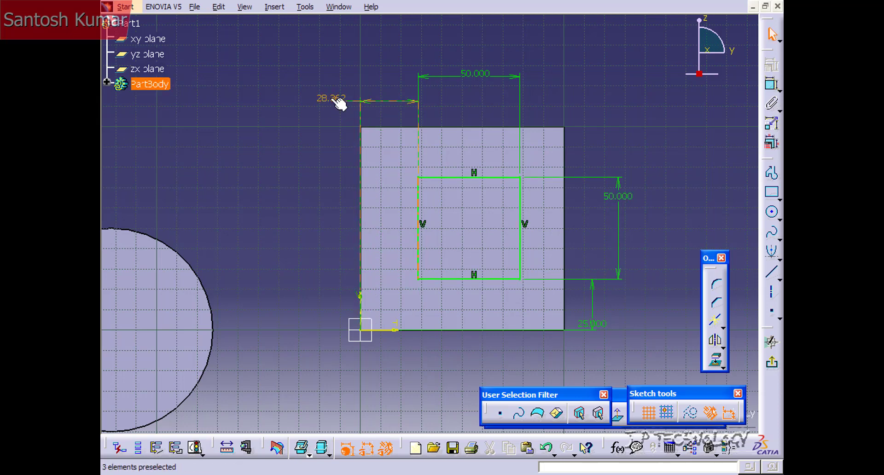
double_click(338, 101)
text(25)
key(Return)
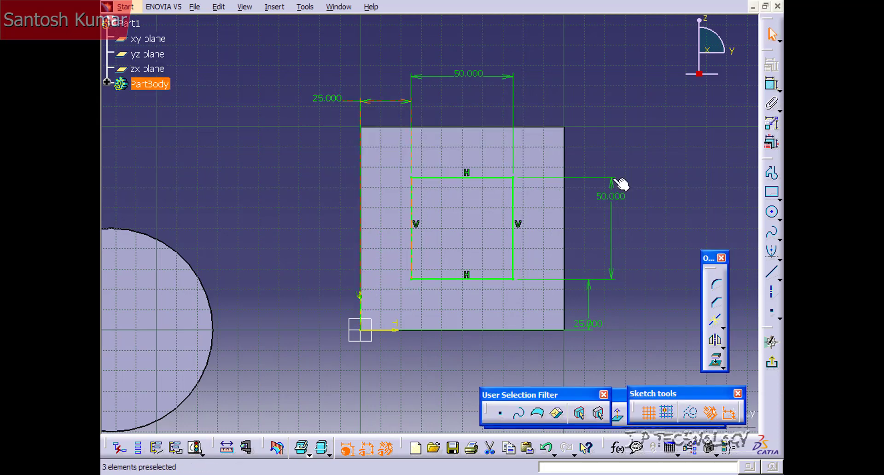
middle_drag(442, 229, 489, 254)
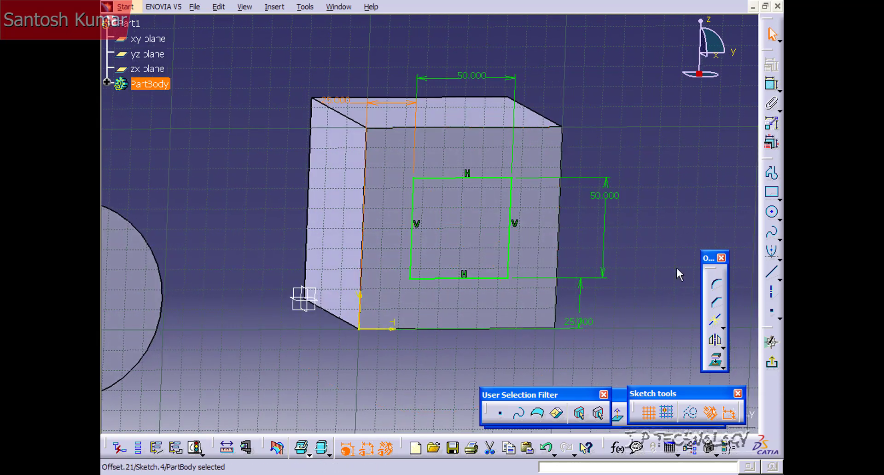
click(771, 362)
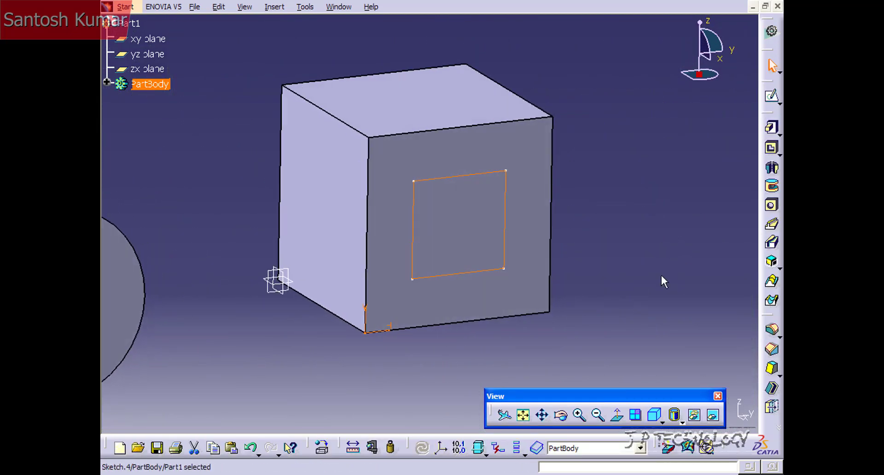
Define a drafted filleted pocket from the square sketch, 50 mm deep, with the cube's front face as second limit.
click(779, 155)
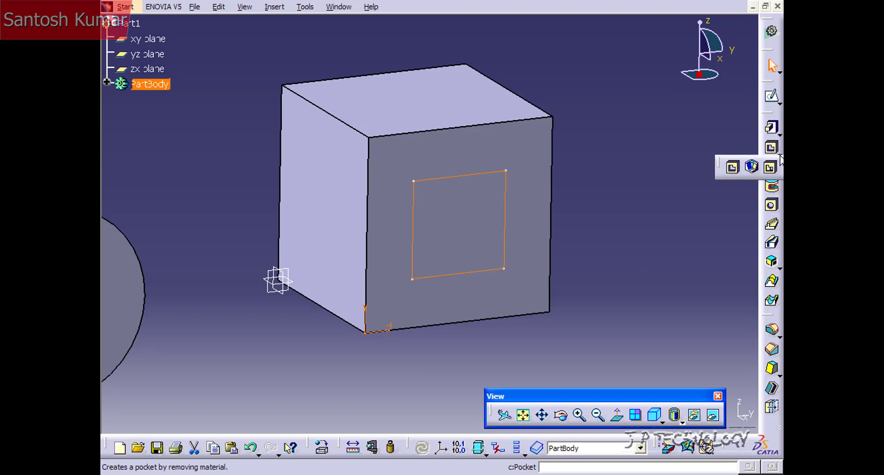
click(751, 168)
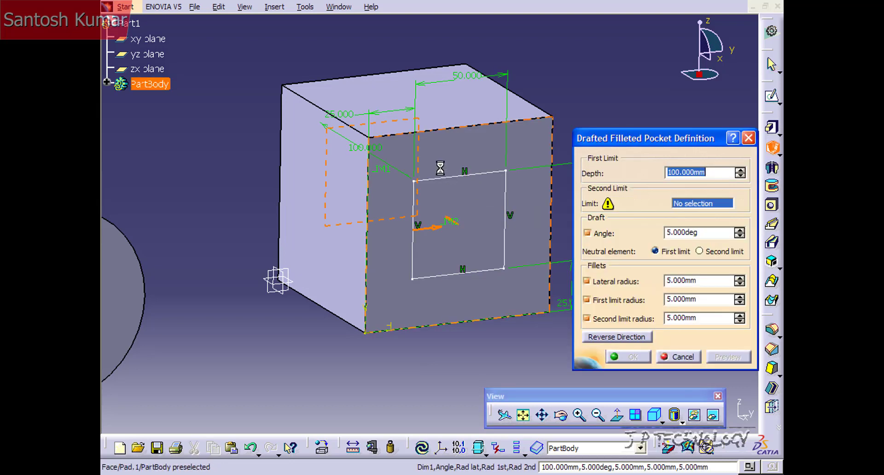
ctrl+middle_drag(449, 203, 481, 221)
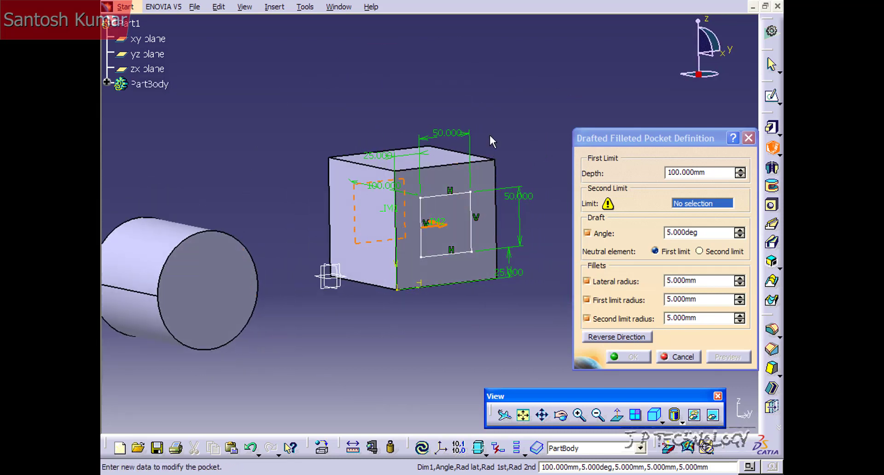
click(610, 162)
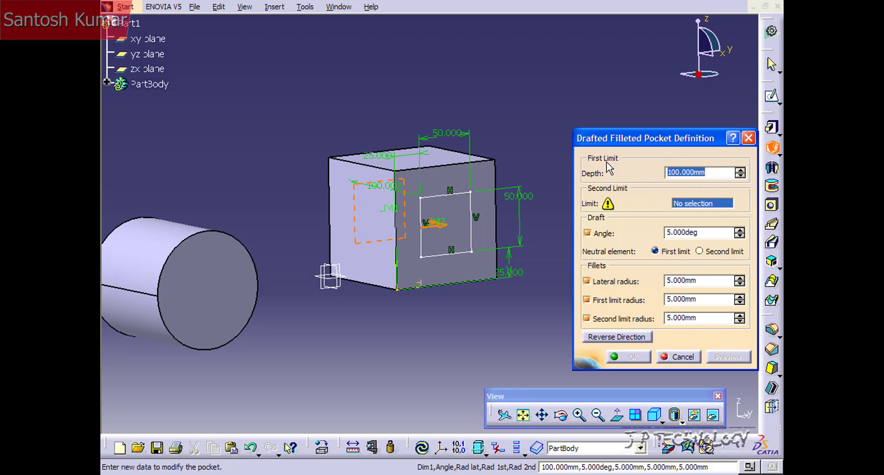
text(50)
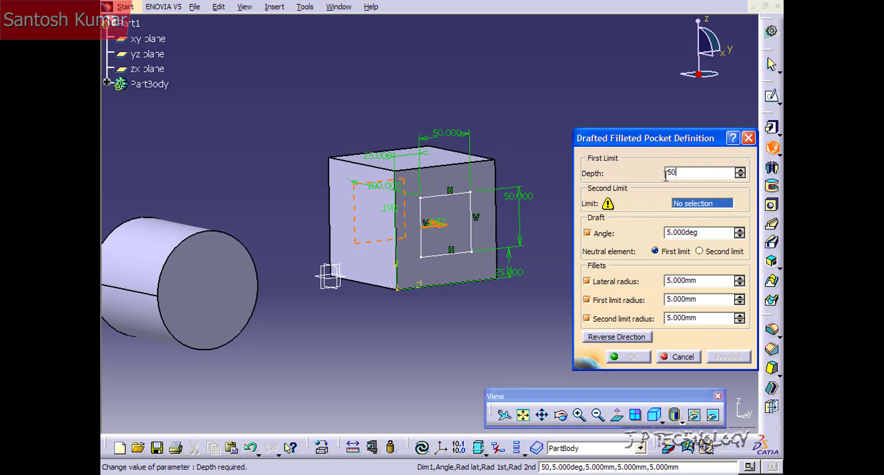
click(681, 205)
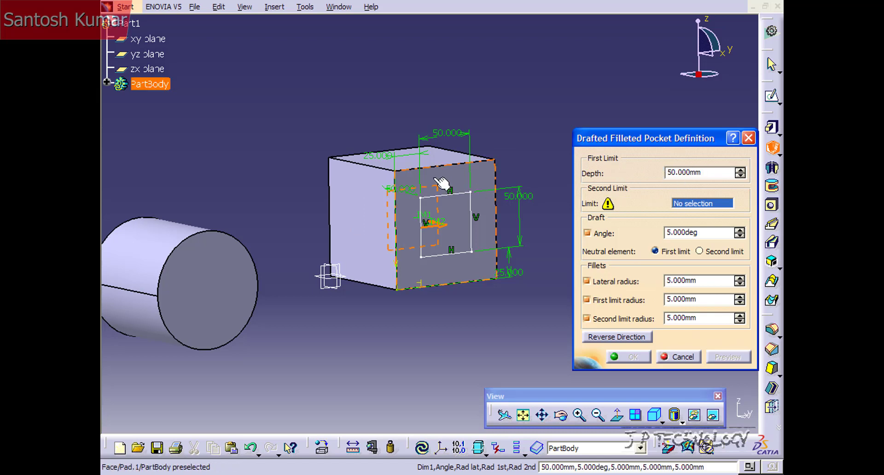
click(475, 186)
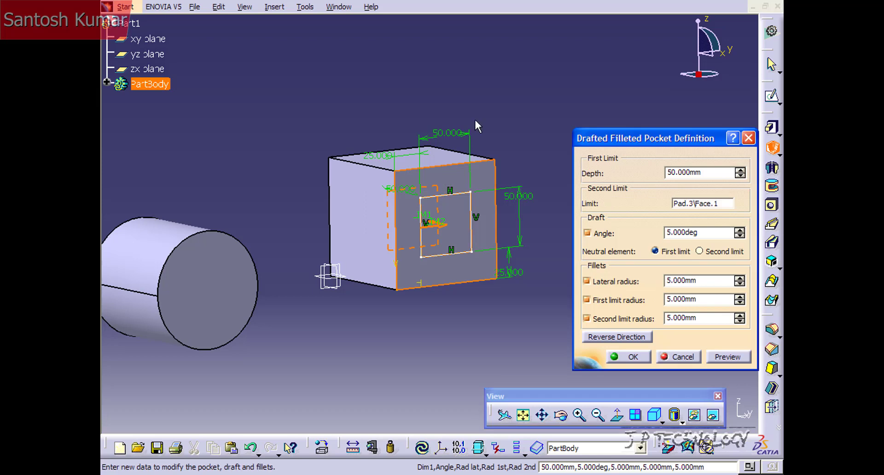
Switch the pocket's draft angle and its lateral, first limit and second limit radii off and back on.
click(588, 233)
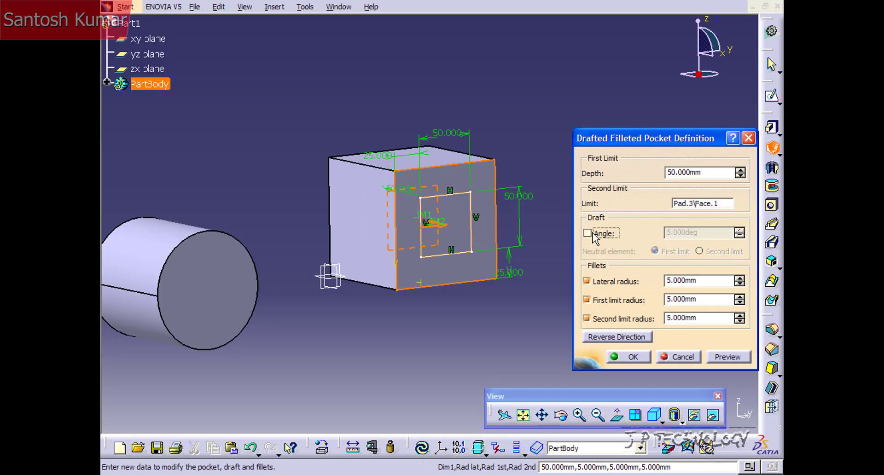
click(586, 281)
click(587, 300)
click(586, 318)
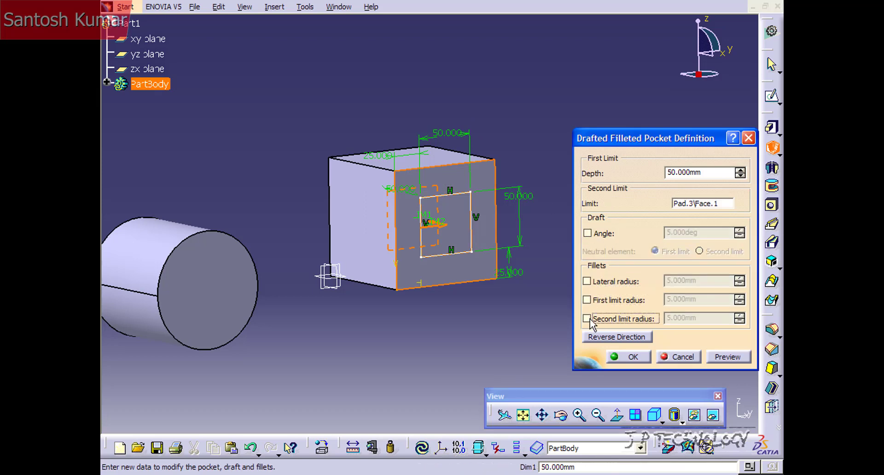
click(586, 319)
click(586, 300)
click(586, 281)
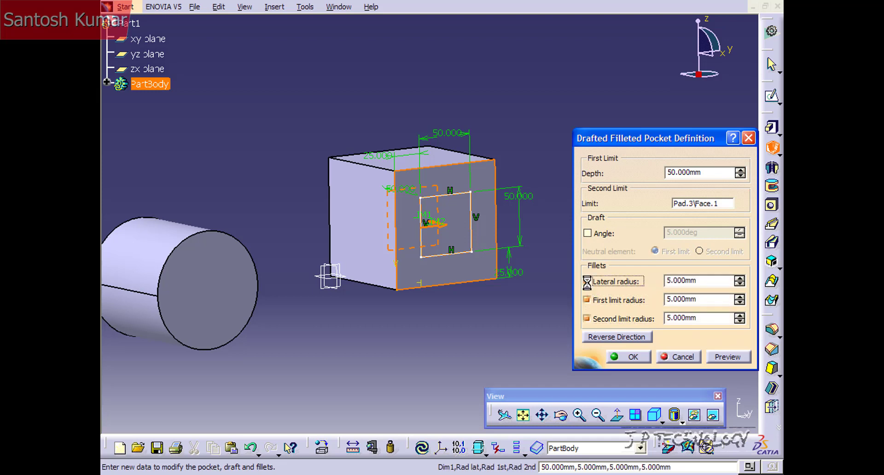
click(588, 232)
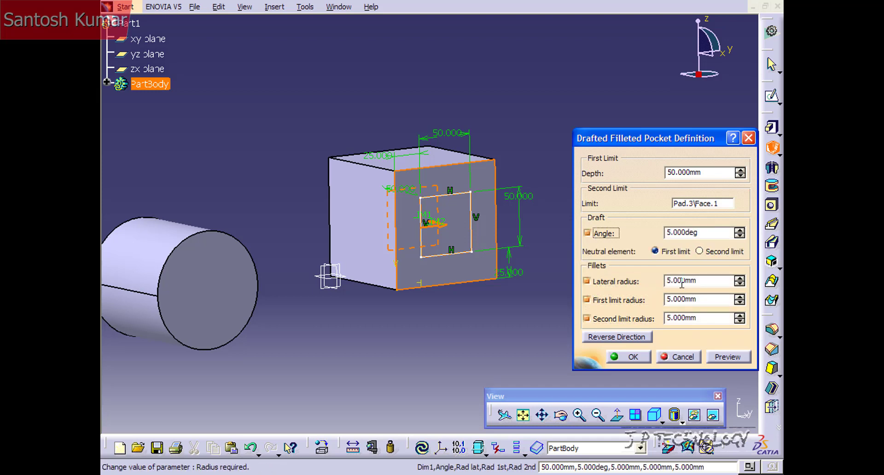
Create the drafted filleted pocket with the 5 deg draft angle and 5 mm fillet radii.
click(632, 357)
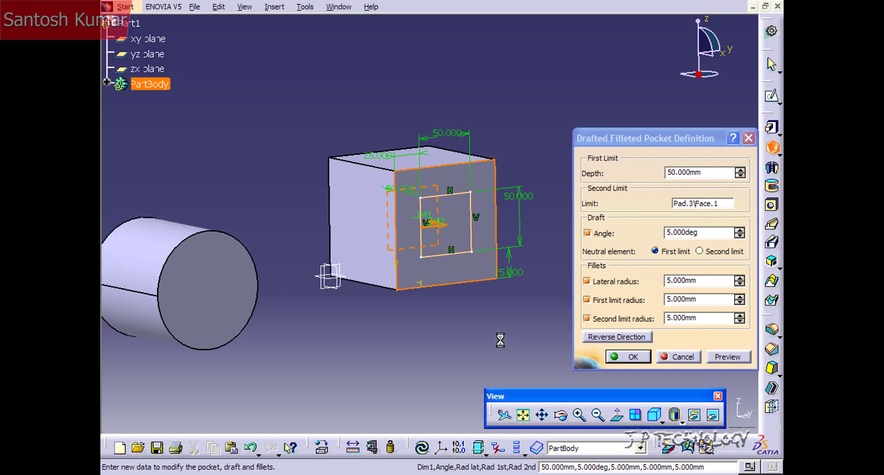
Set the draft angle of the cube's square pocket to 12 deg by editing its draft feature.
middle_drag(506, 334, 457, 327)
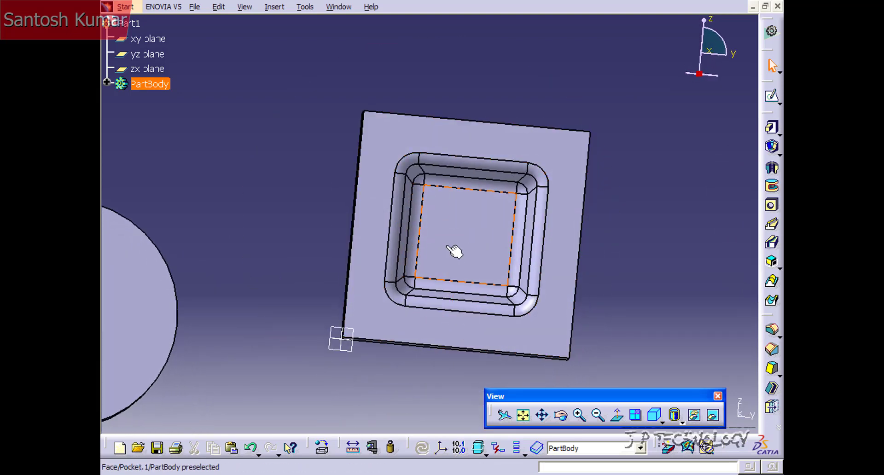
mouse_move(453, 251)
middle_down()
mouse_move(402, 192)
mouse_move(466, 254)
middle_up()
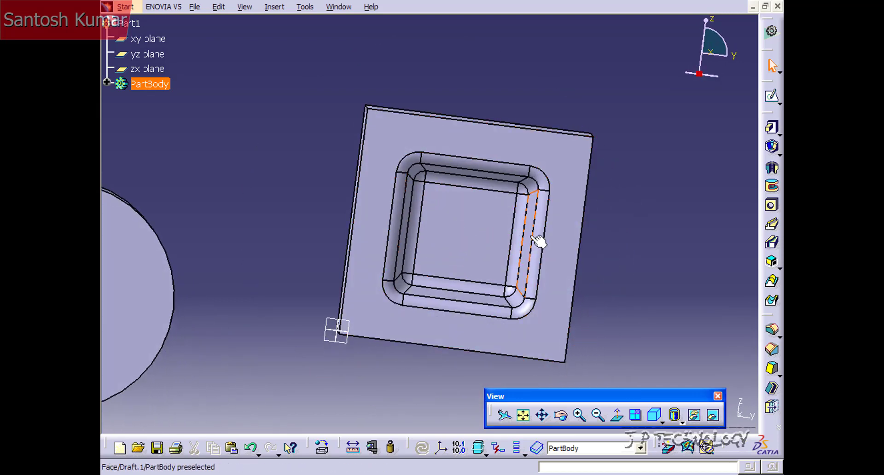
middle_drag(518, 227, 568, 174)
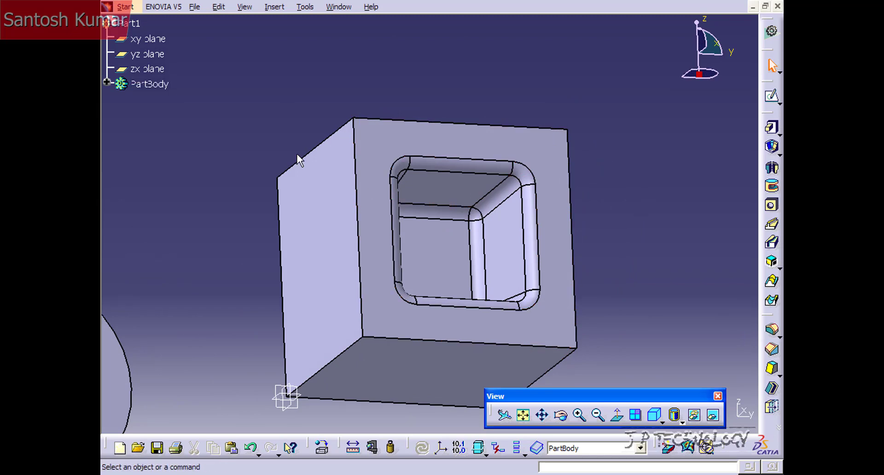
click(107, 83)
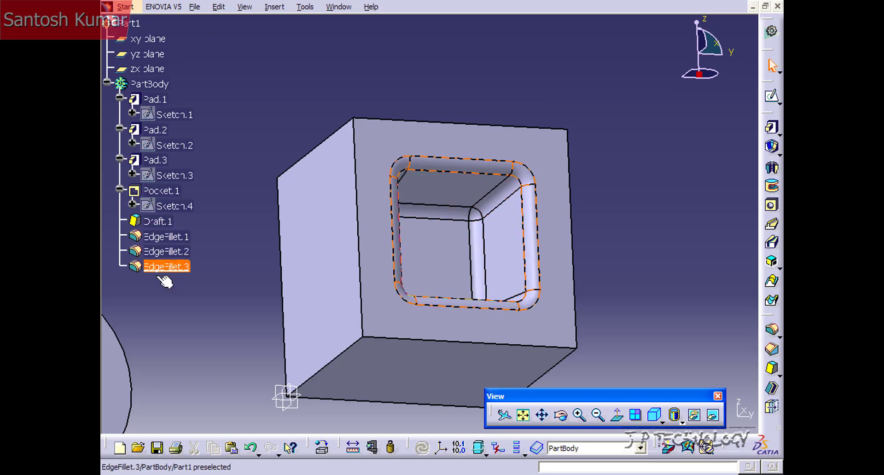
mouse_move(265, 123)
middle_down()
mouse_move(262, 189)
mouse_move(286, 211)
mouse_move(266, 260)
mouse_move(327, 248)
mouse_move(321, 277)
middle_up()
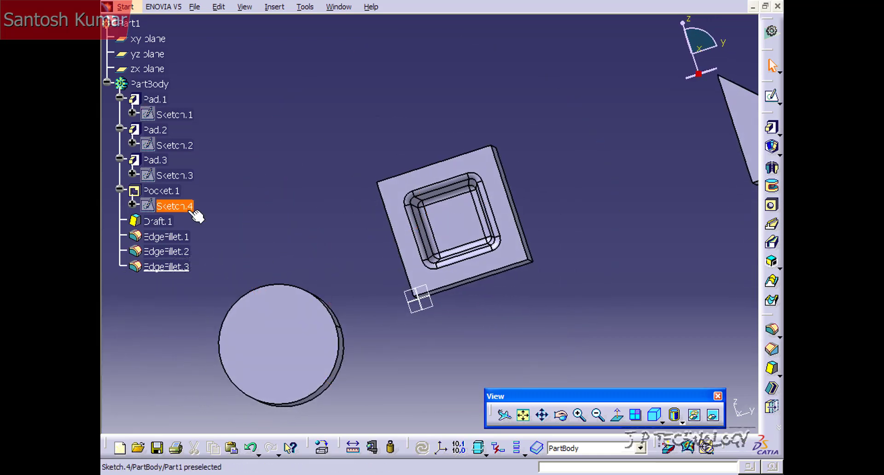
double_click(169, 223)
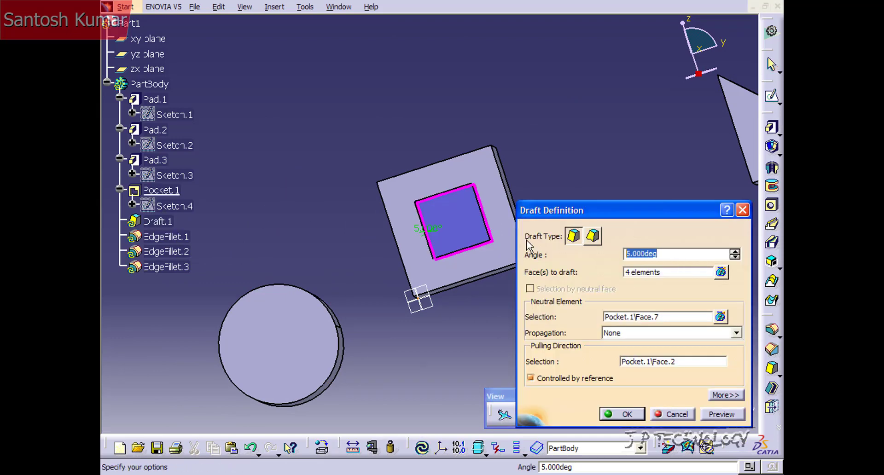
text(12)
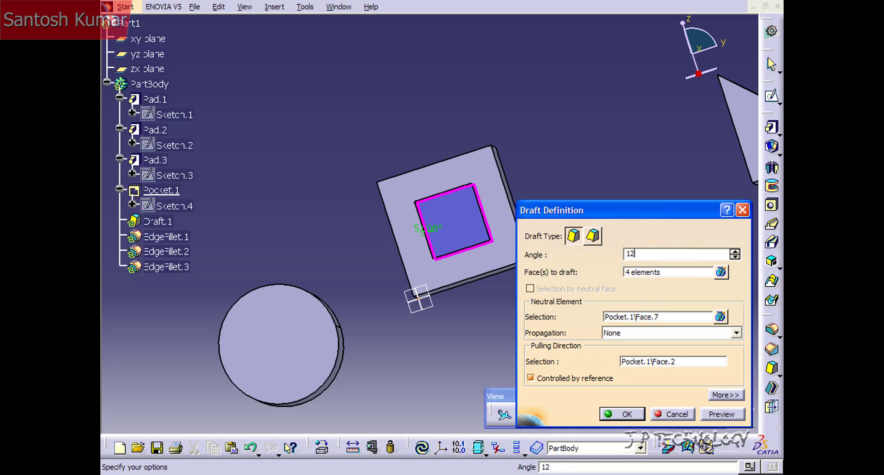
click(627, 414)
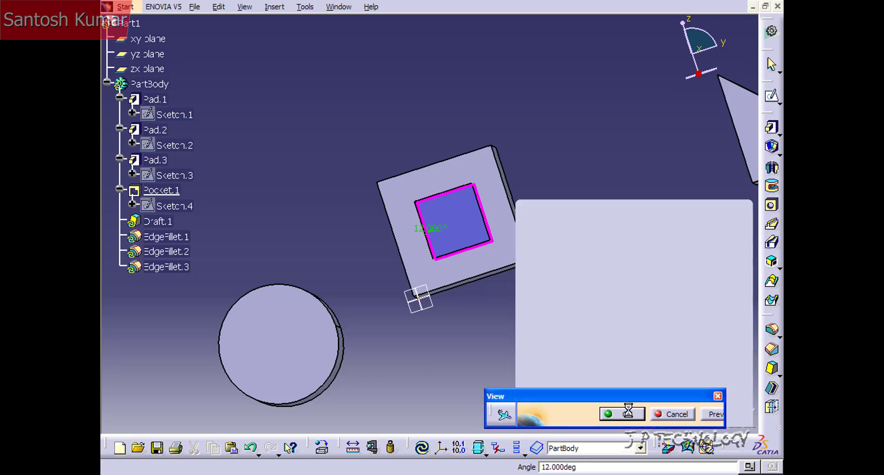
Start a sketch on the cylinder's front face and project the face's circular edge into it.
middle_drag(486, 305, 383, 210)
middle_drag(474, 271, 516, 255)
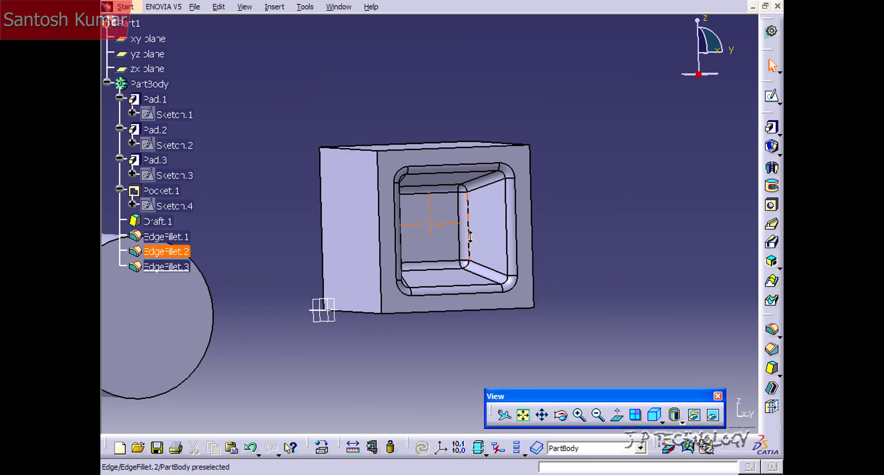
middle_drag(470, 234, 457, 275)
middle_drag(456, 275, 573, 238)
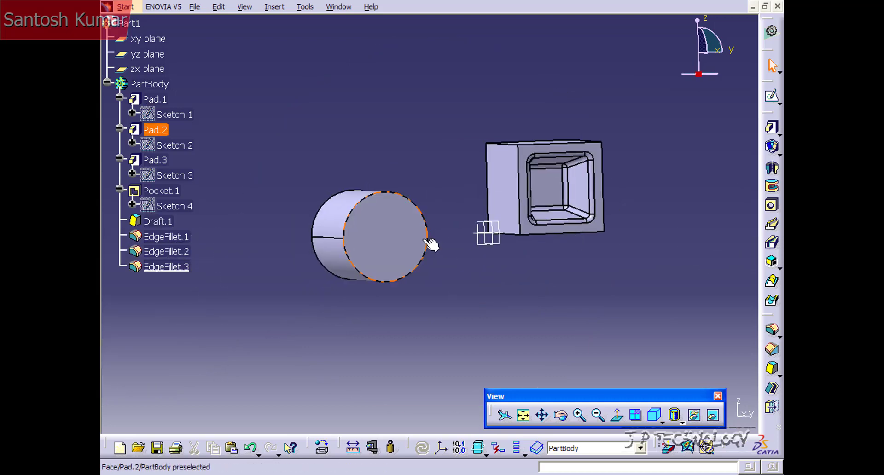
click(394, 252)
click(773, 105)
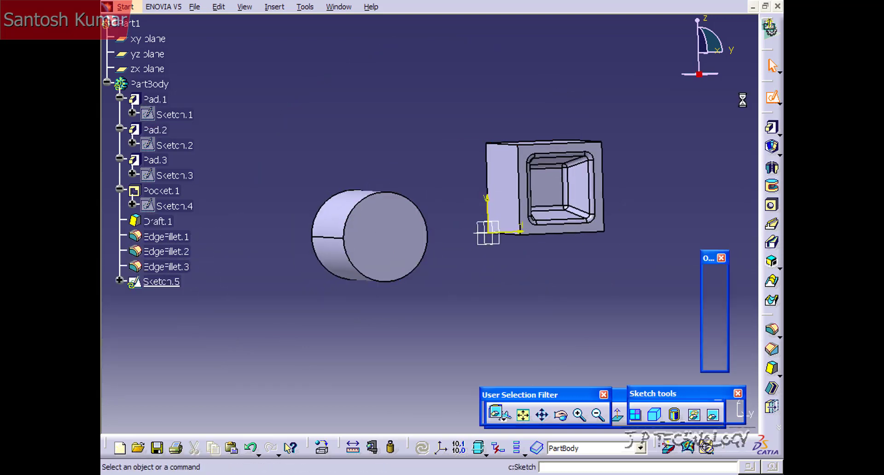
middle_drag(535, 161, 521, 171)
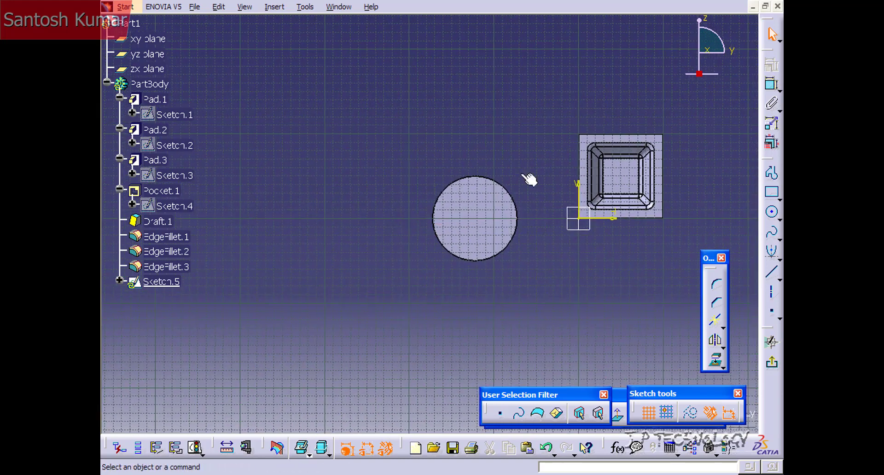
mouse_move(496, 216)
middle_down()
mouse_move(493, 197)
mouse_move(471, 177)
mouse_move(430, 179)
middle_up()
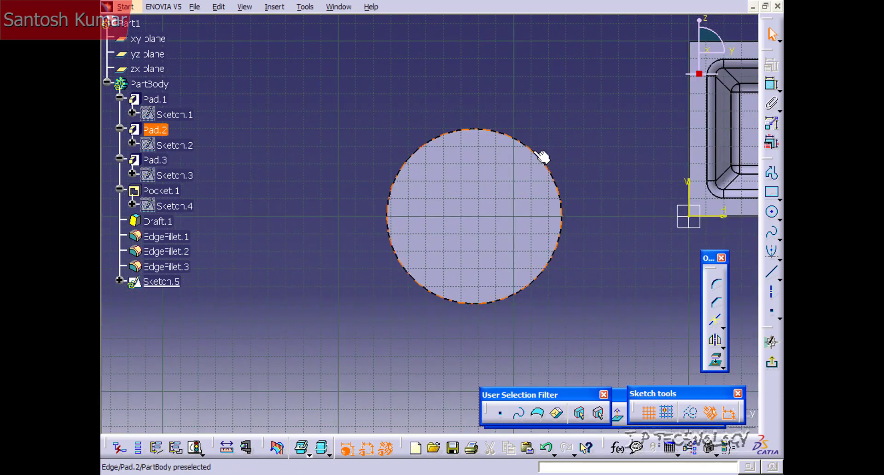
click(541, 156)
click(717, 363)
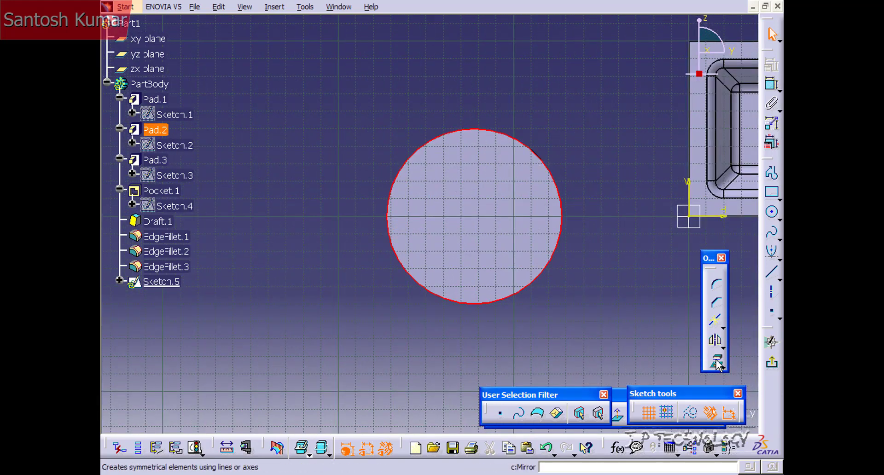
Sketch a circle about 28 mm in diameter, centred on the cylinder's face.
click(772, 212)
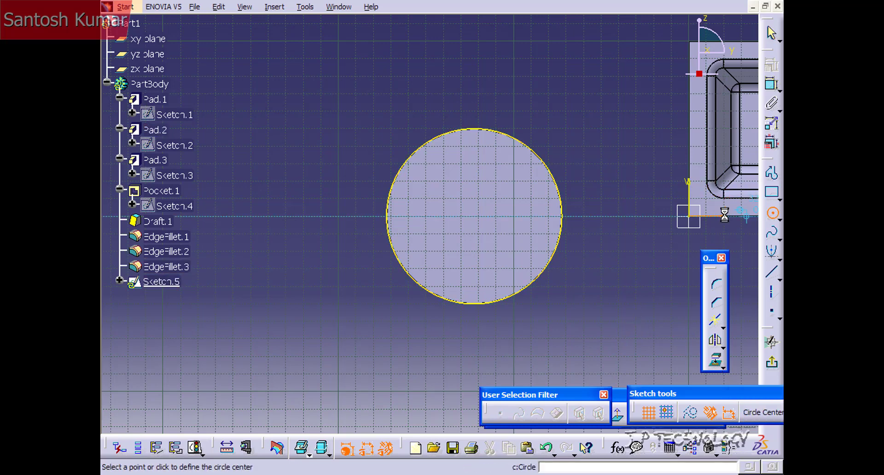
click(476, 218)
click(491, 234)
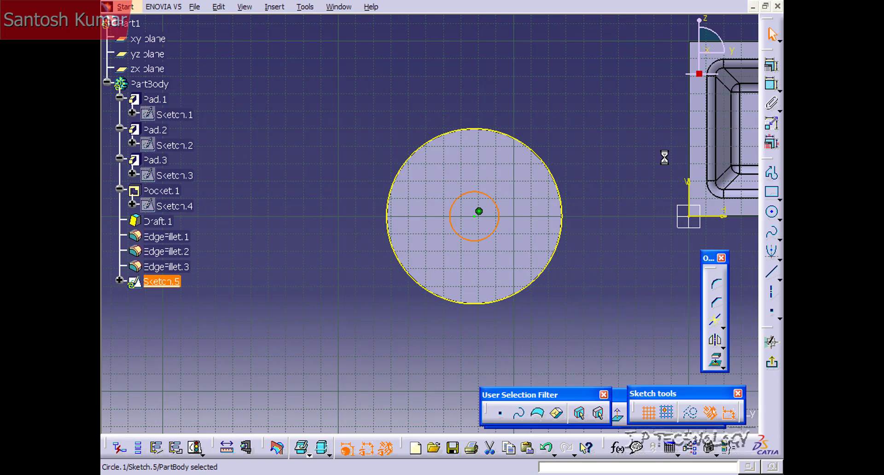
Constrain the inner circle's diameter to 40 mm.
click(771, 86)
click(560, 125)
double_click(559, 125)
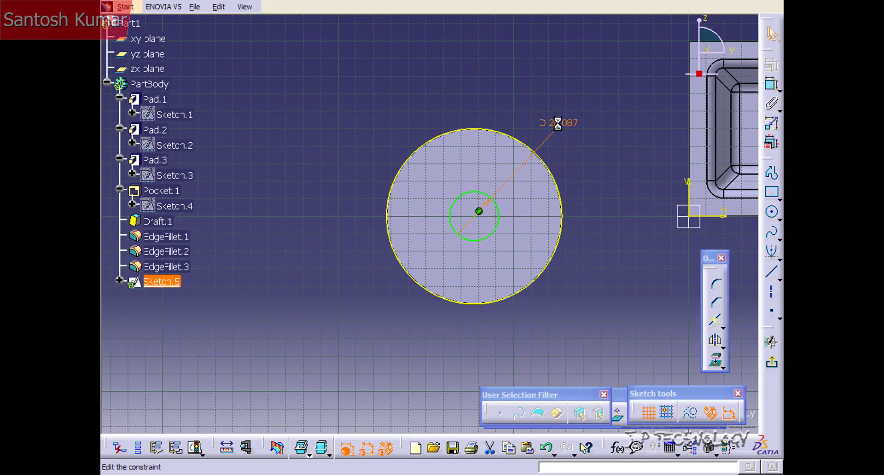
text(40)
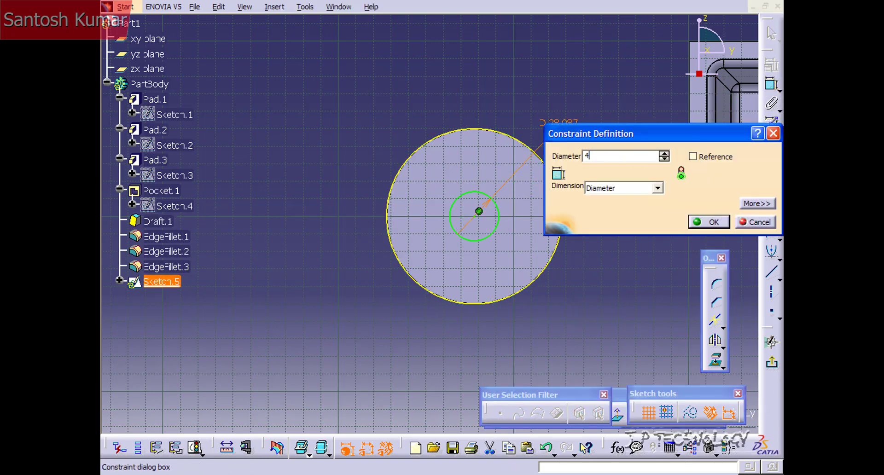
key(Return)
Delete the projected outer circle, keeping the inner circle, and exit the sketch.
click(557, 186)
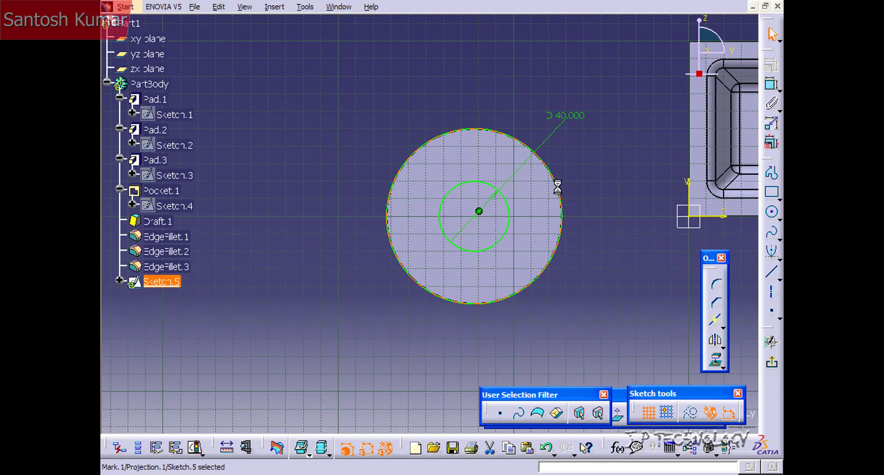
click(586, 179)
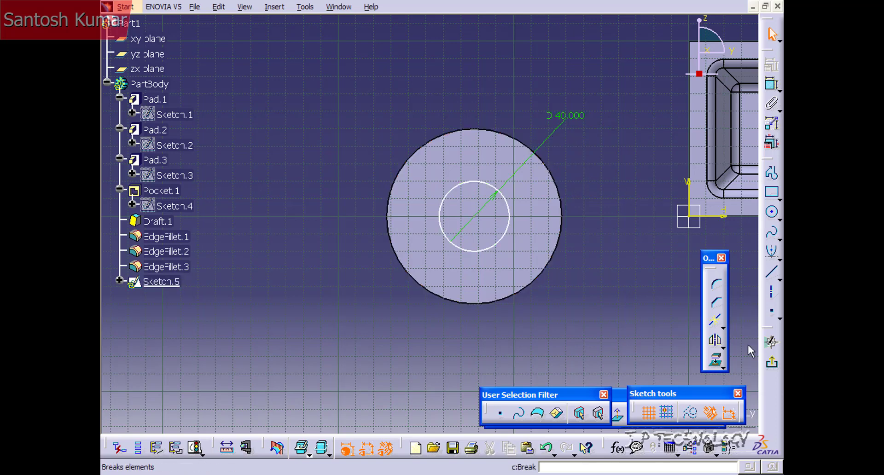
click(771, 366)
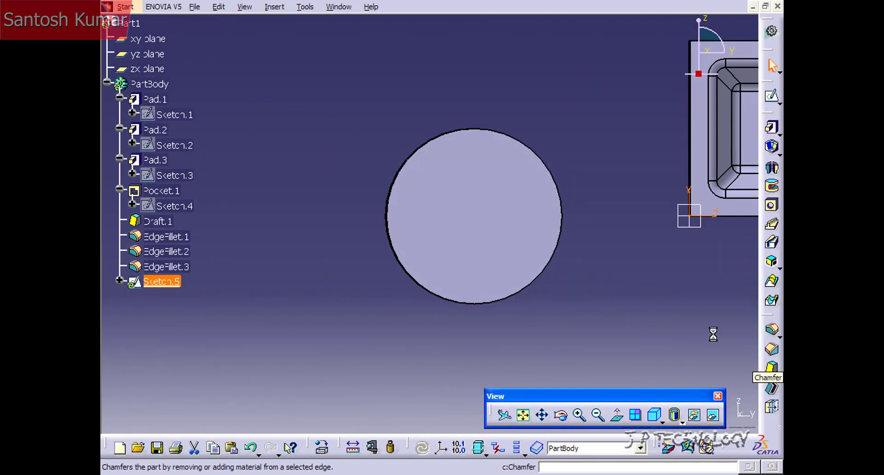
Define a drafted filleted pocket from the circle sketch, 90 mm deep, with the cylinder's front face as second limit.
click(772, 148)
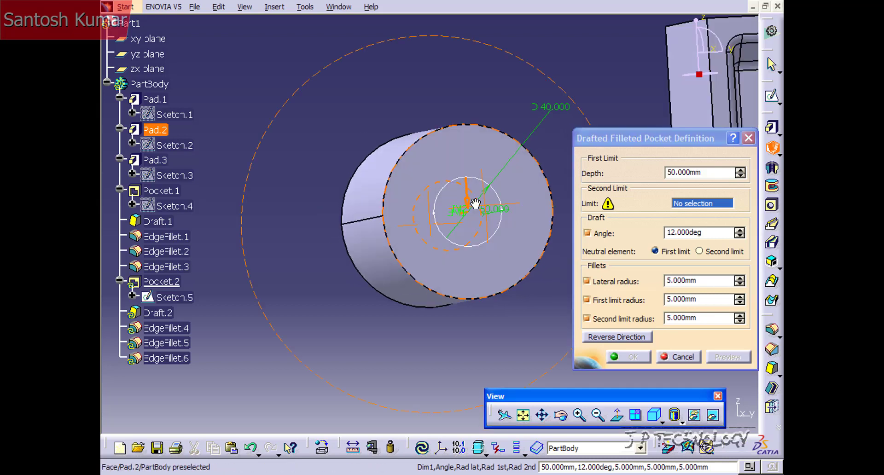
middle_drag(475, 204, 405, 140)
middle_drag(468, 221, 569, 284)
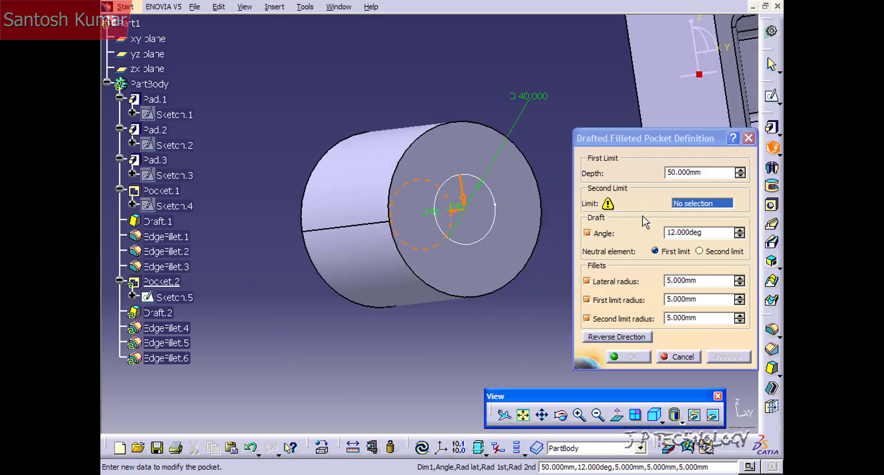
click(668, 173)
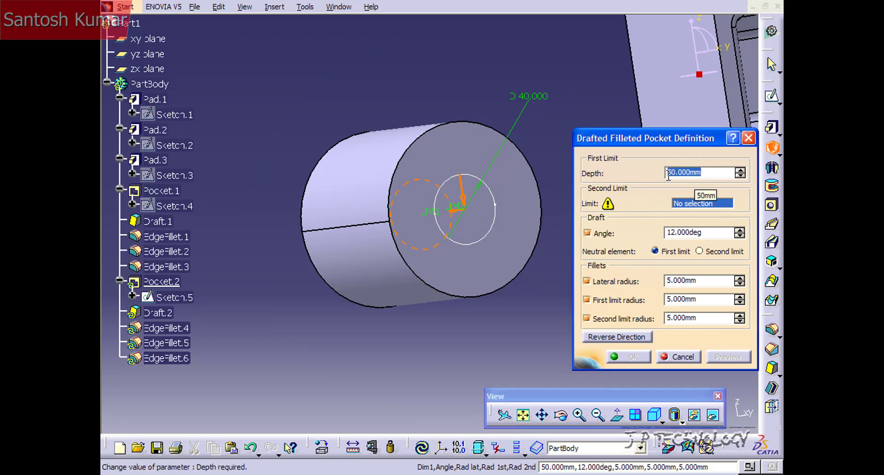
text(90)
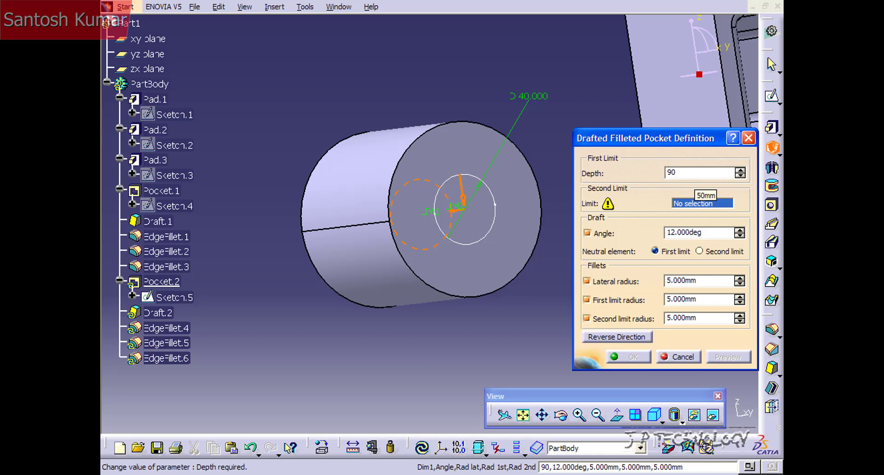
click(452, 141)
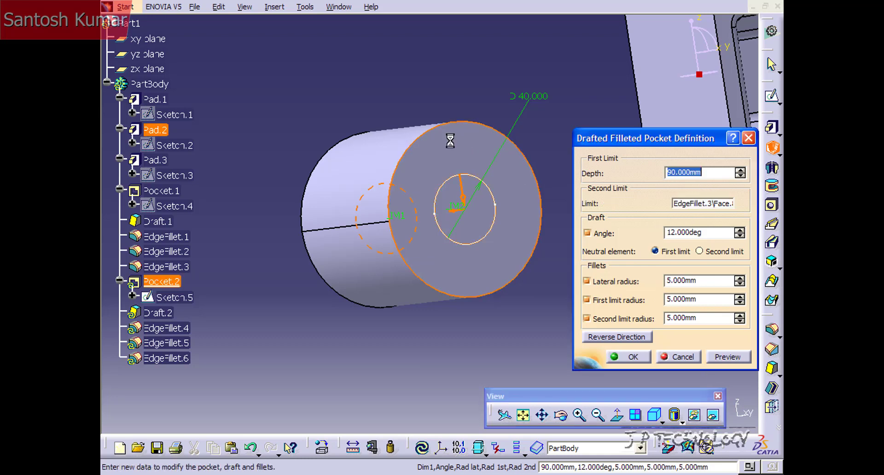
middle_drag(398, 210, 320, 168)
Create the cylinder's pocket with a 20 deg draft angle and the lateral, first limit and second limit radii switched off.
double_click(709, 232)
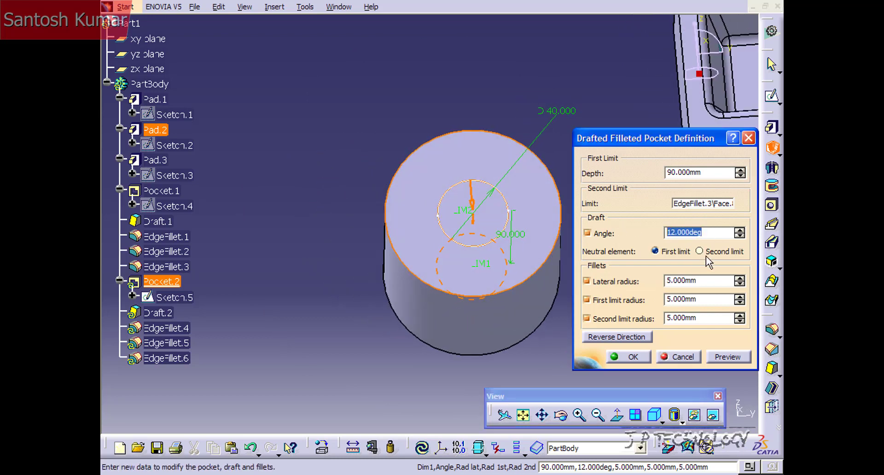
text(20)
click(588, 281)
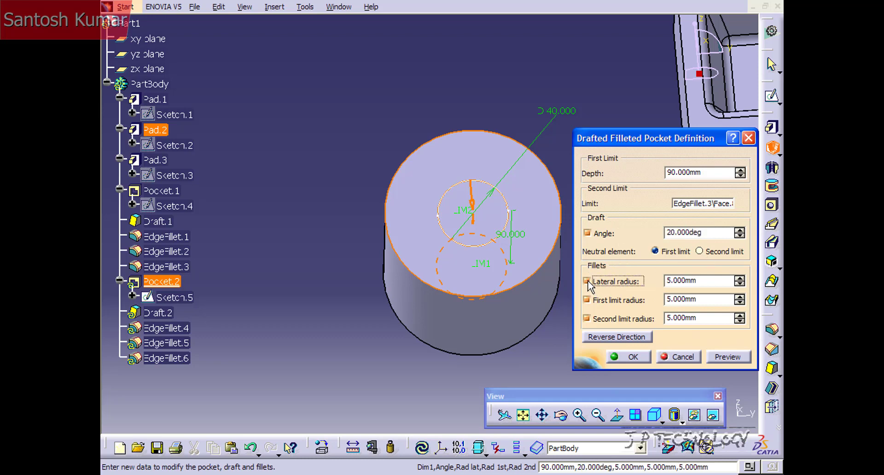
click(588, 300)
click(593, 318)
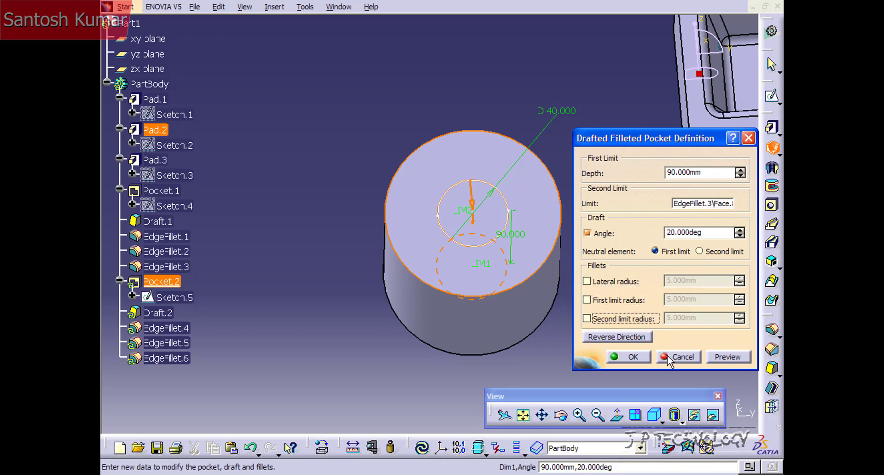
click(633, 358)
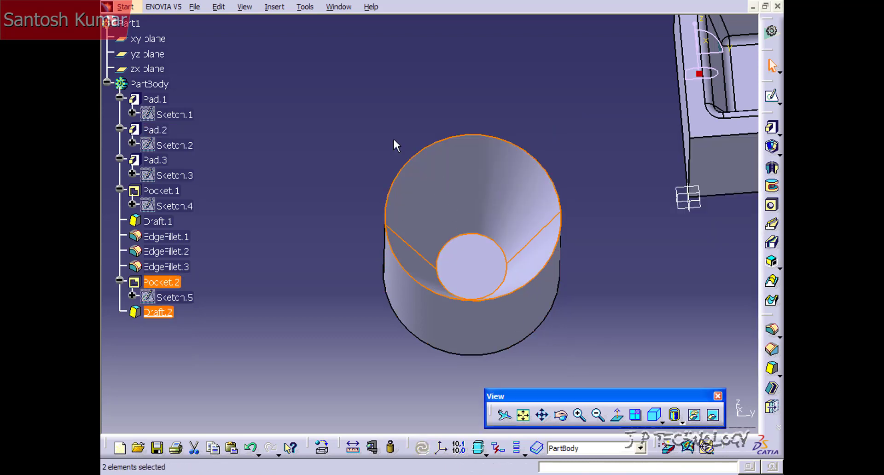
Set the draft angle of the cylinder's round pocket to 10 deg by editing its draft feature.
middle_drag(422, 193, 466, 289)
middle_drag(452, 211, 539, 279)
middle_drag(486, 263, 355, 235)
middle_drag(441, 261, 438, 206)
middle_drag(449, 224, 420, 184)
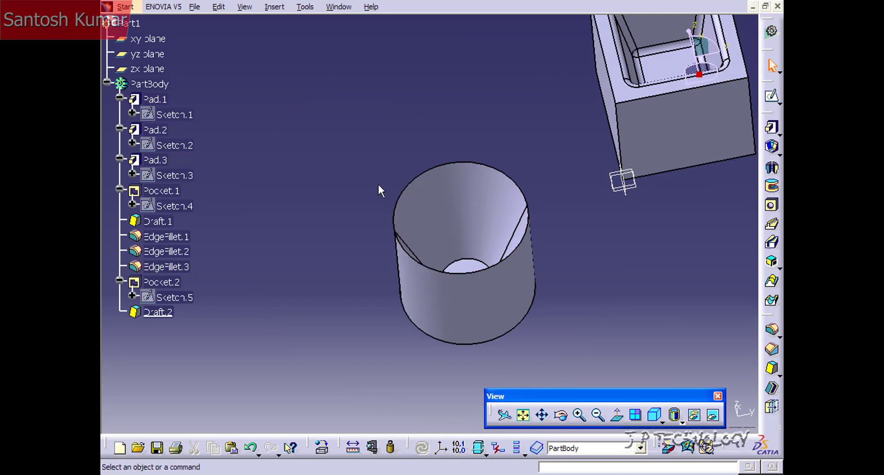
middle_drag(376, 162, 379, 197)
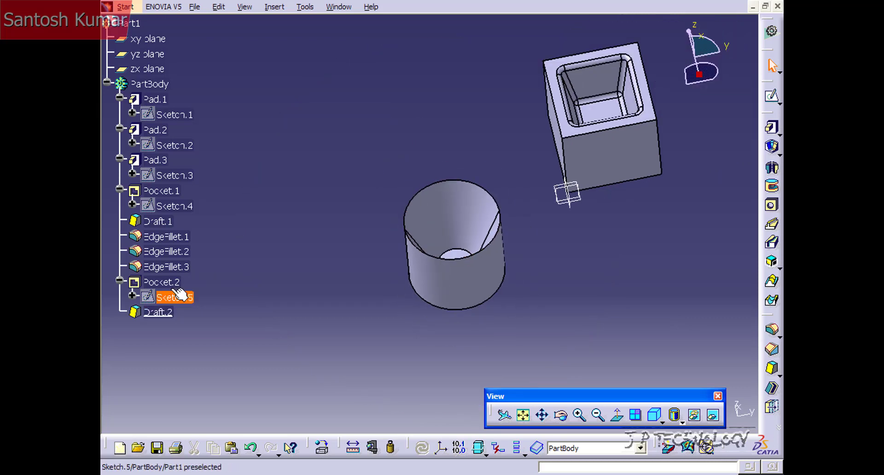
double_click(157, 313)
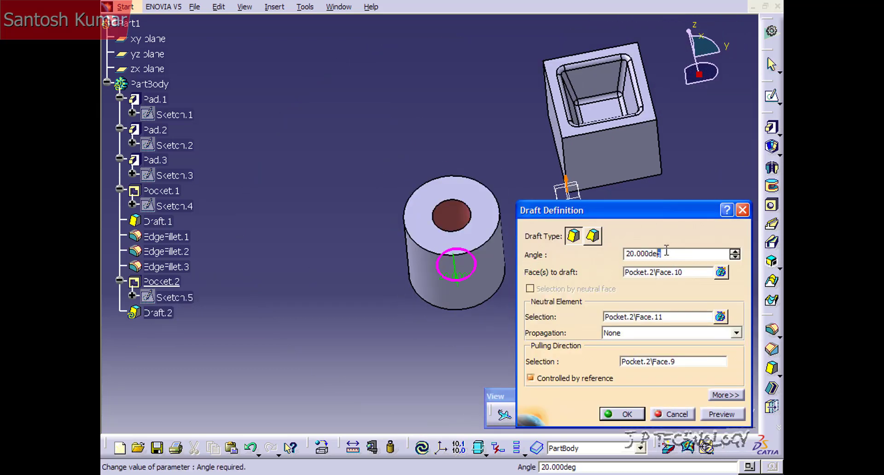
text(10)
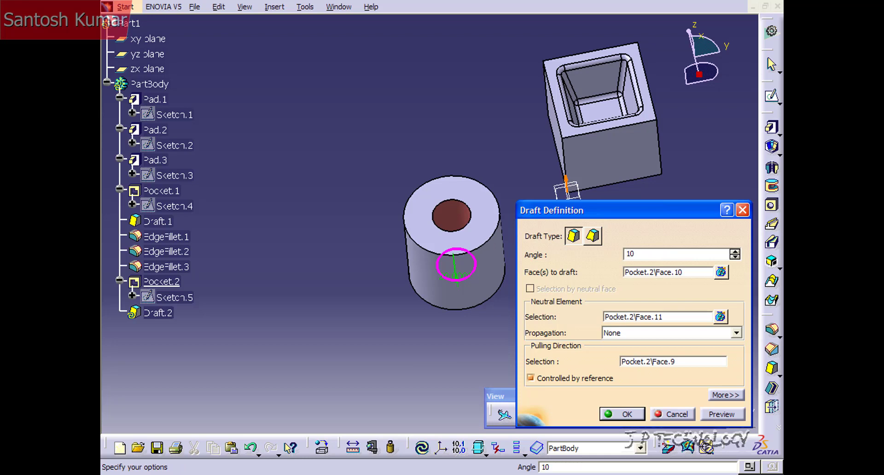
click(626, 414)
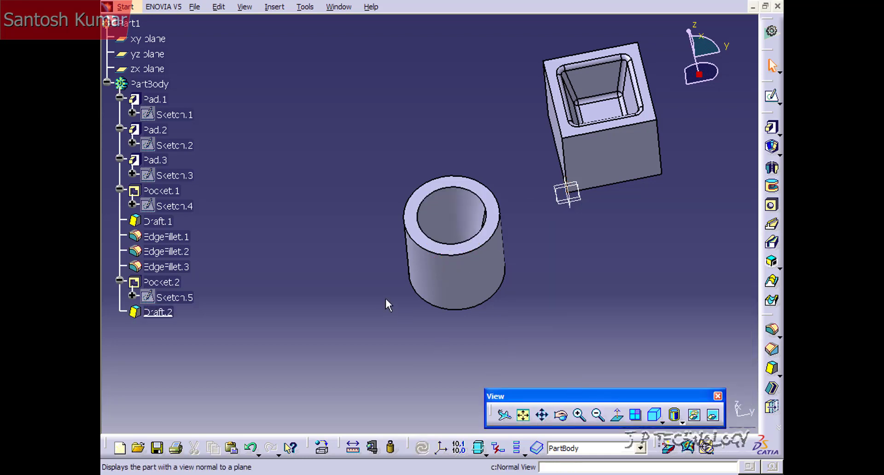
Sketch a closed, notched six-sided line profile freehand on the wedge's sloped face, inside the face's edges.
middle_drag(385, 298, 390, 278)
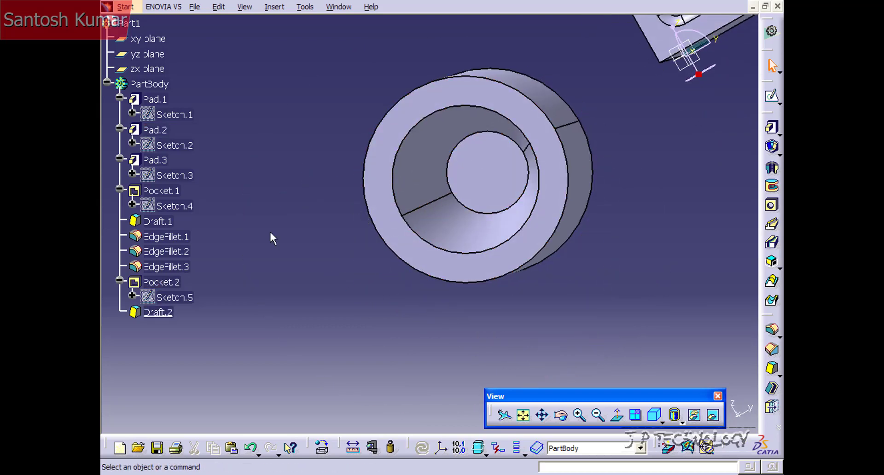
middle_drag(311, 88, 402, 241)
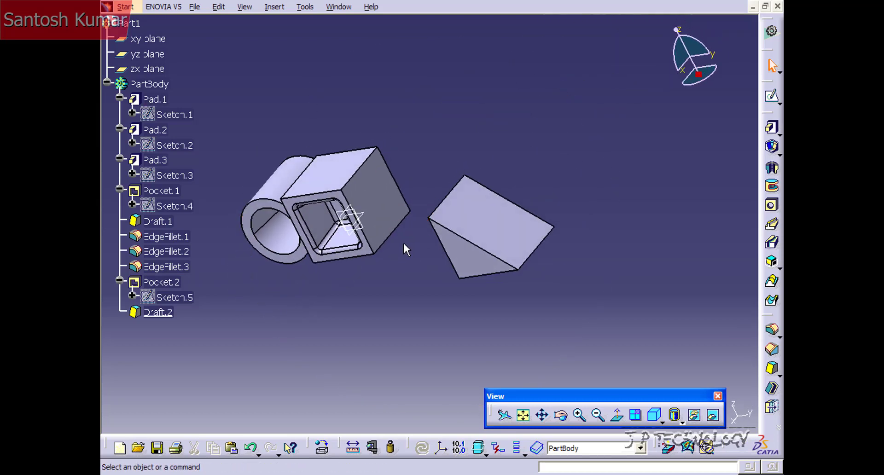
click(491, 235)
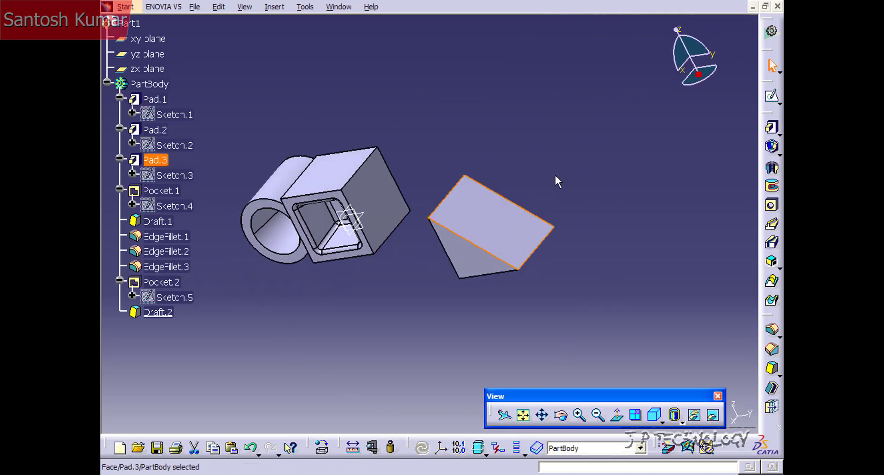
click(772, 99)
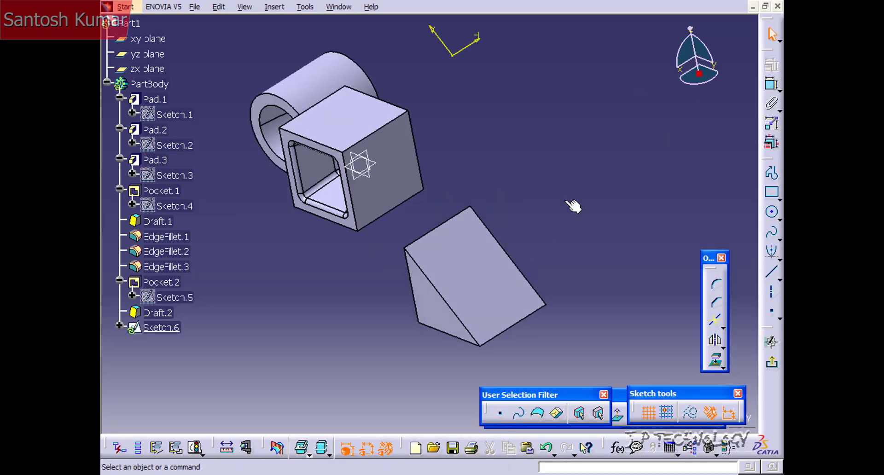
click(774, 177)
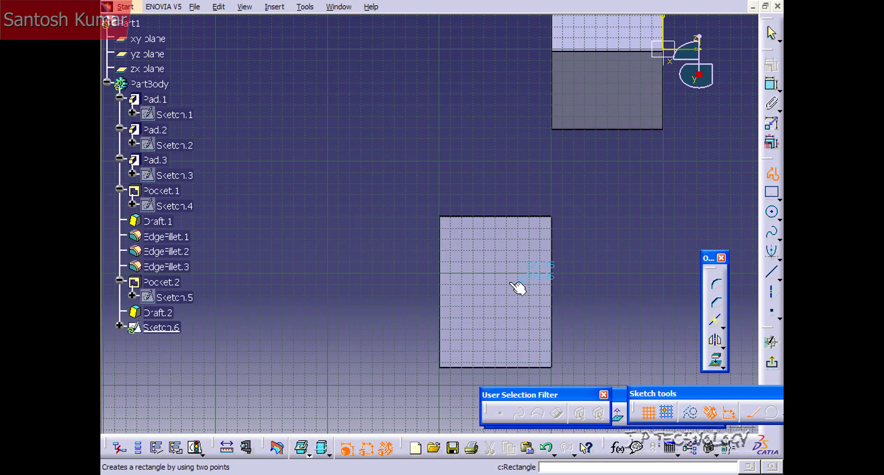
click(467, 257)
click(467, 335)
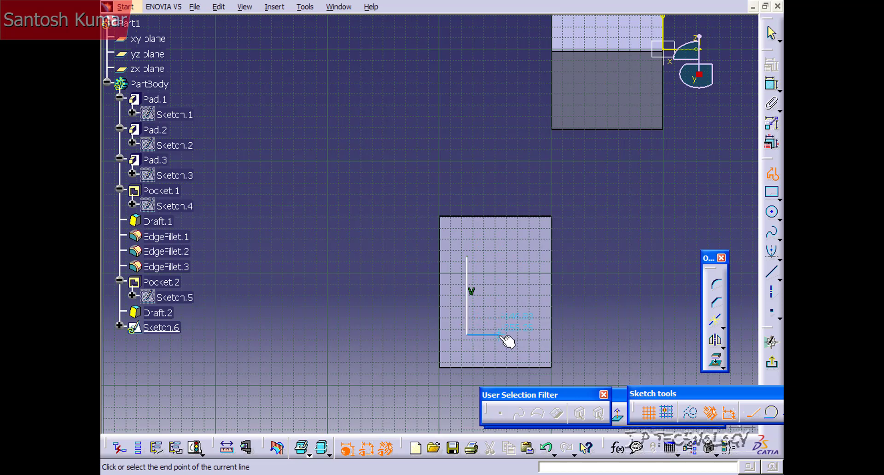
click(521, 325)
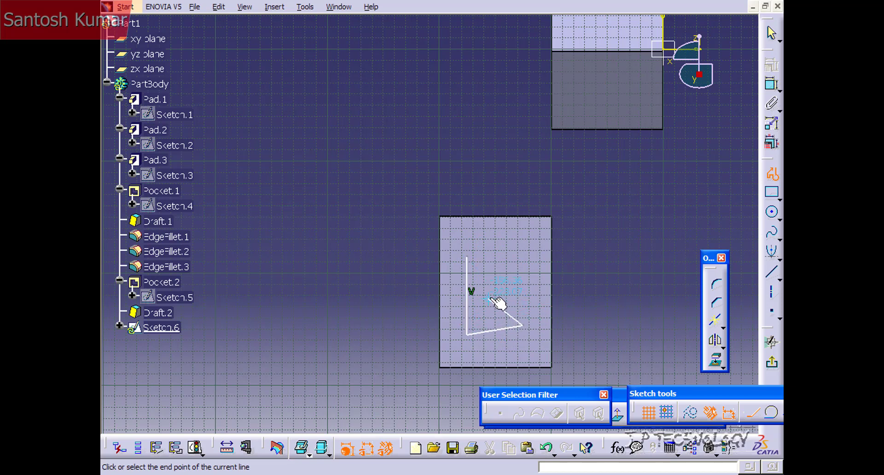
click(488, 299)
click(528, 273)
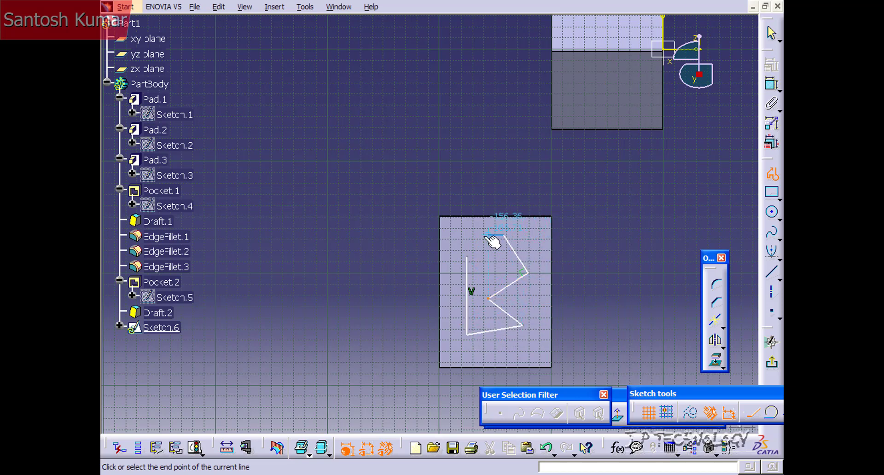
click(503, 236)
click(468, 257)
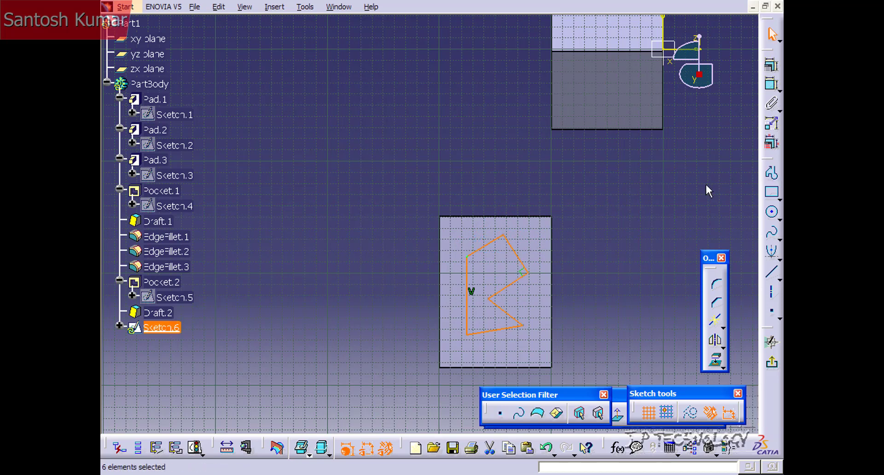
Check that the wedge profile is closed with Sketch Analysis and exit the sketch.
click(304, 7)
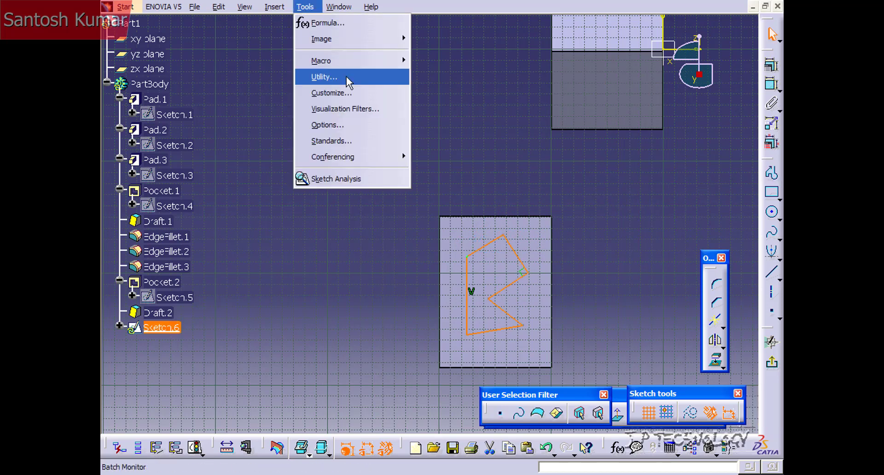
click(350, 178)
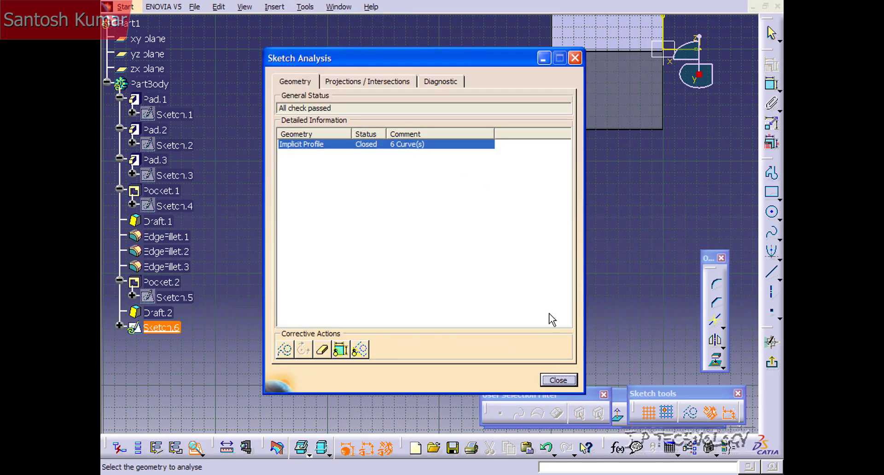
click(558, 379)
click(772, 362)
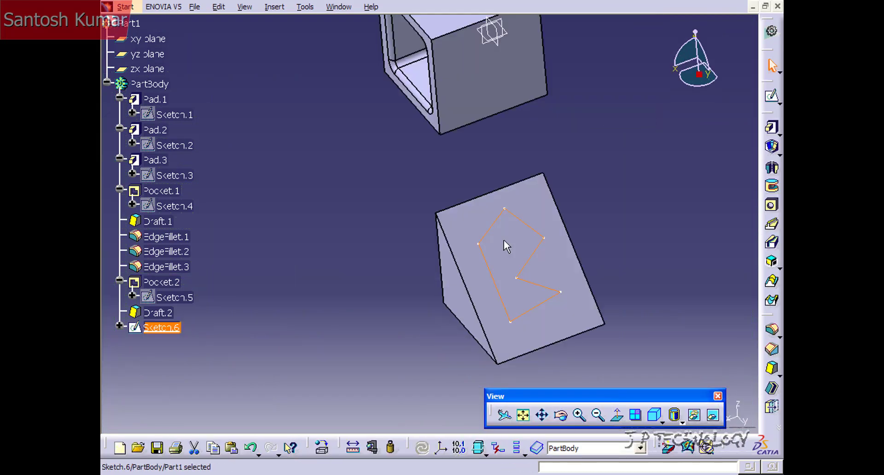
Start a drafted filleted pocket from the wedge profile with the draft angle off and lateral, first limit and second limit radii of 2 mm.
click(772, 147)
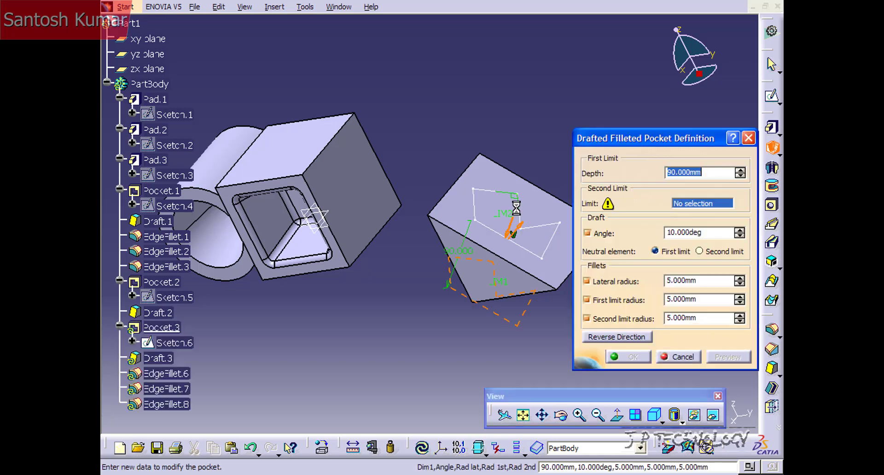
click(587, 233)
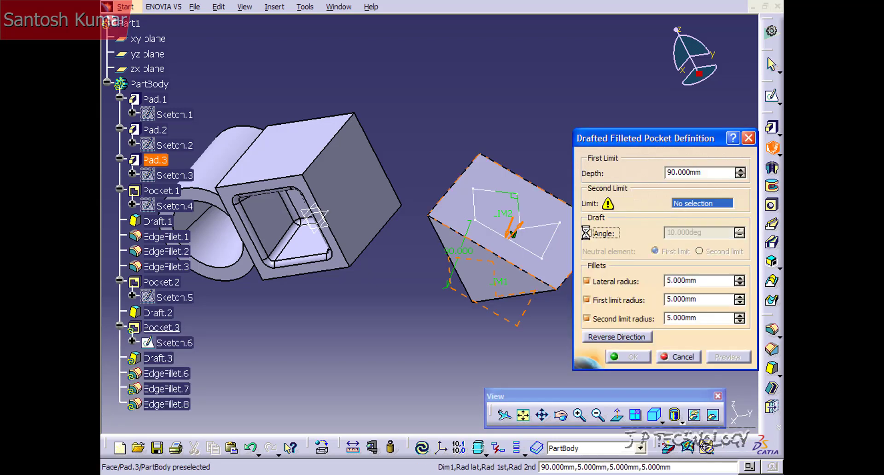
double_click(713, 281)
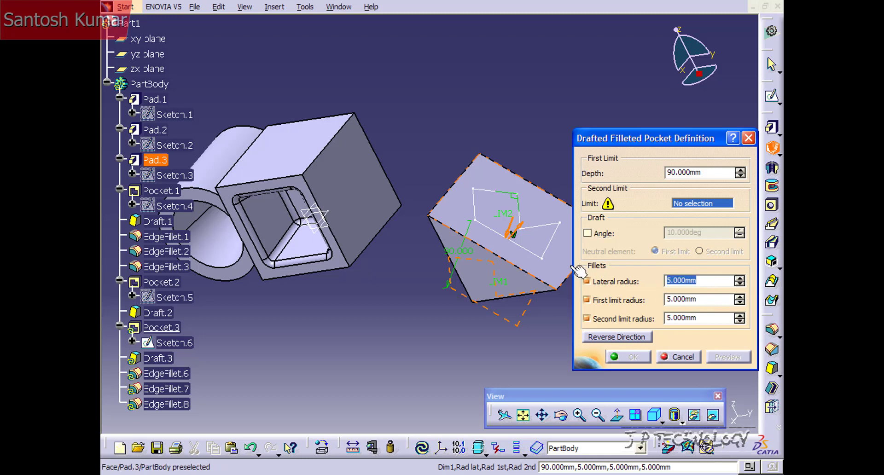
text(2)
drag(708, 301, 616, 297)
text(2)
click(709, 318)
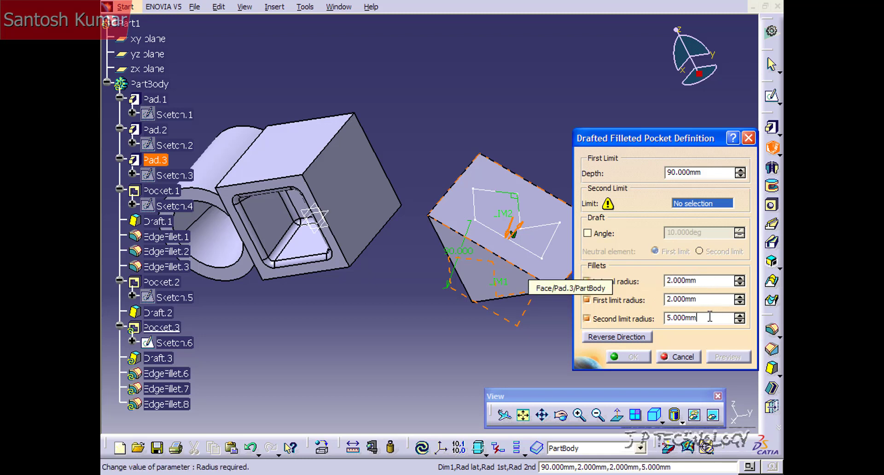
drag(709, 317, 619, 316)
text(2)
Set the pocket depth to 40 mm with the wedge's sloped face as second limit, and preview the pocket.
drag(710, 174, 609, 172)
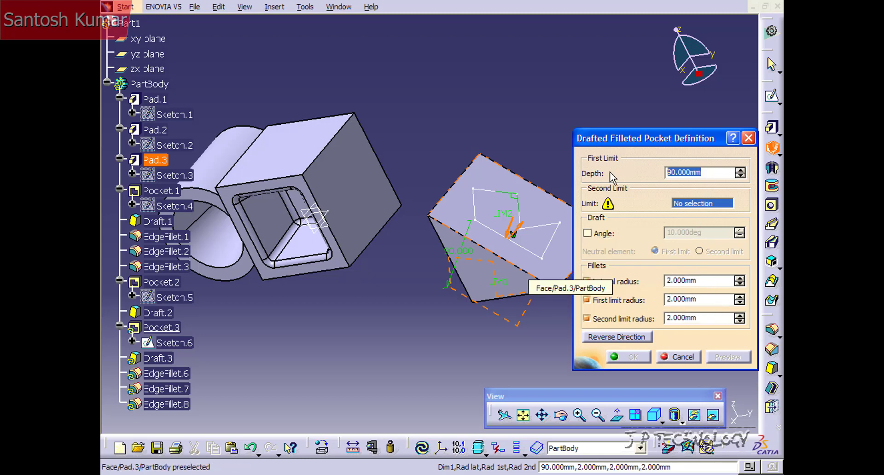
text(40)
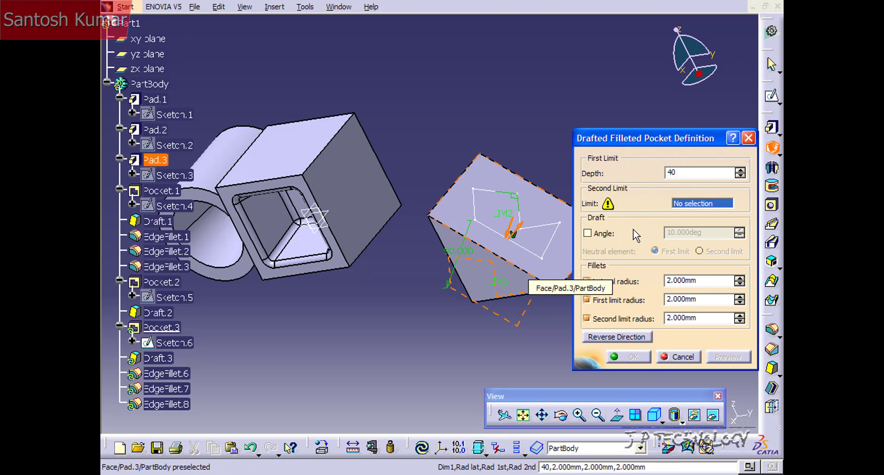
click(703, 204)
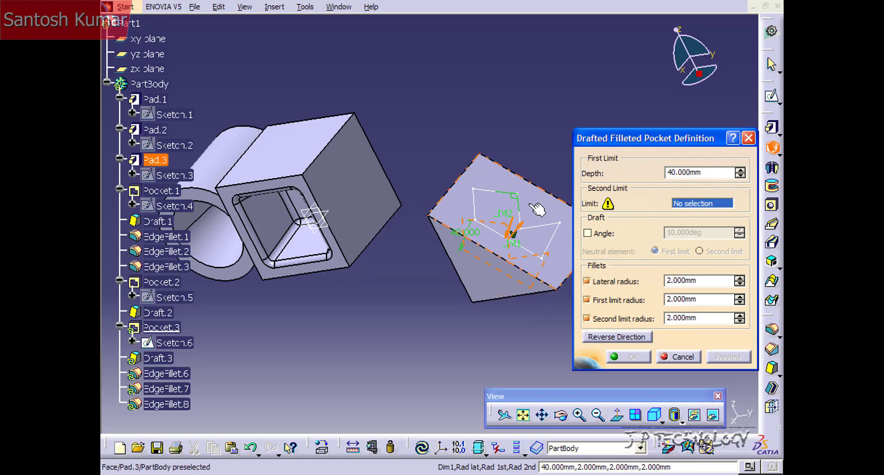
click(492, 176)
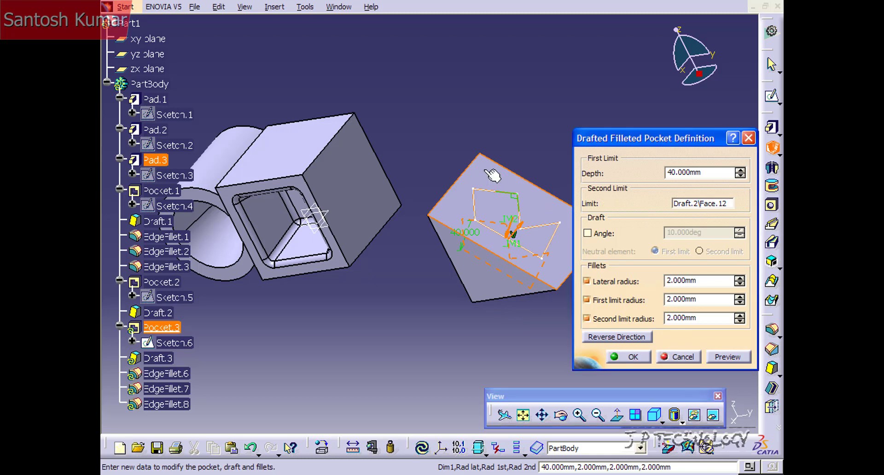
middle_drag(506, 221, 518, 118)
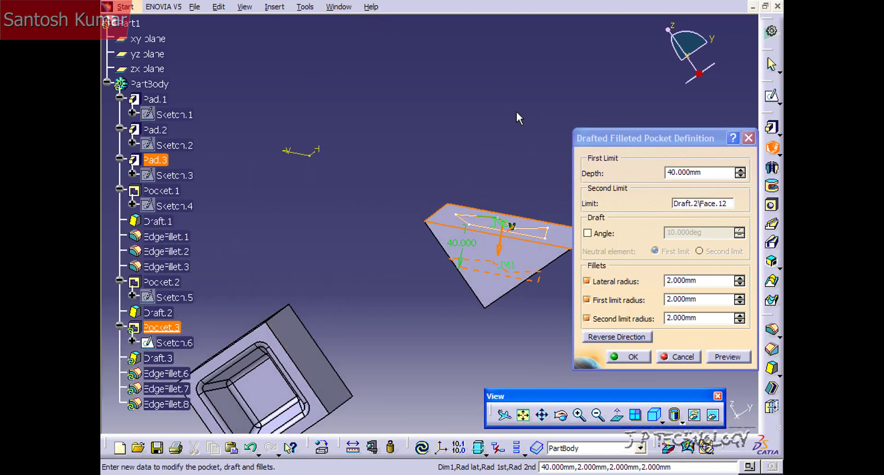
click(728, 357)
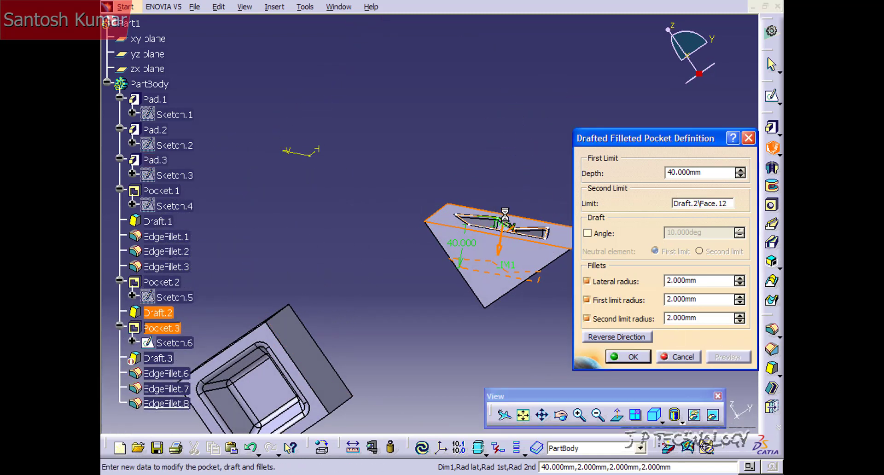
middle_drag(509, 207, 392, 258)
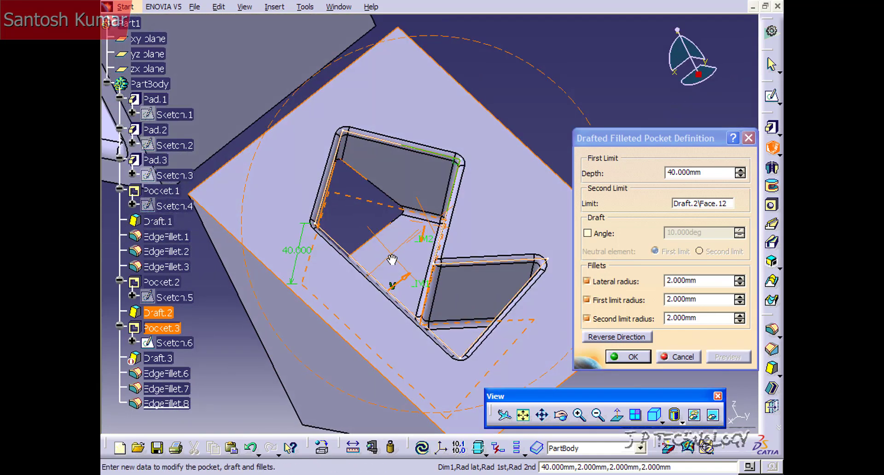
Set the lateral radius to 5 mm and create the wedge's pocket.
click(707, 280)
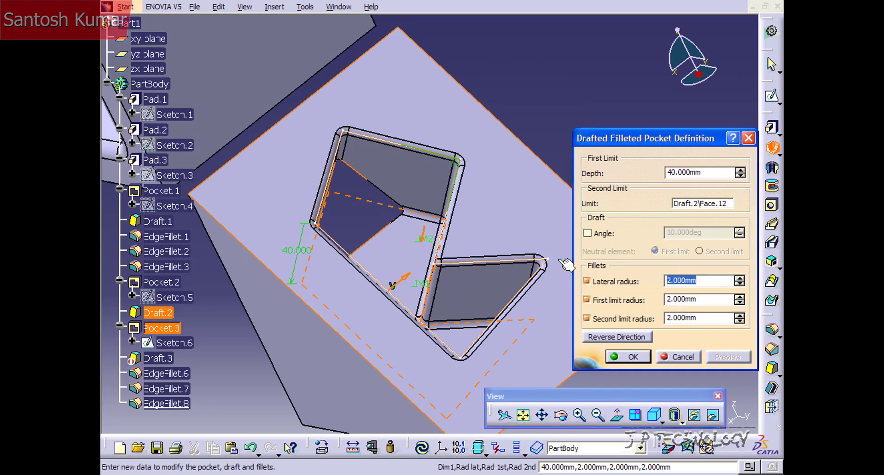
text(5)
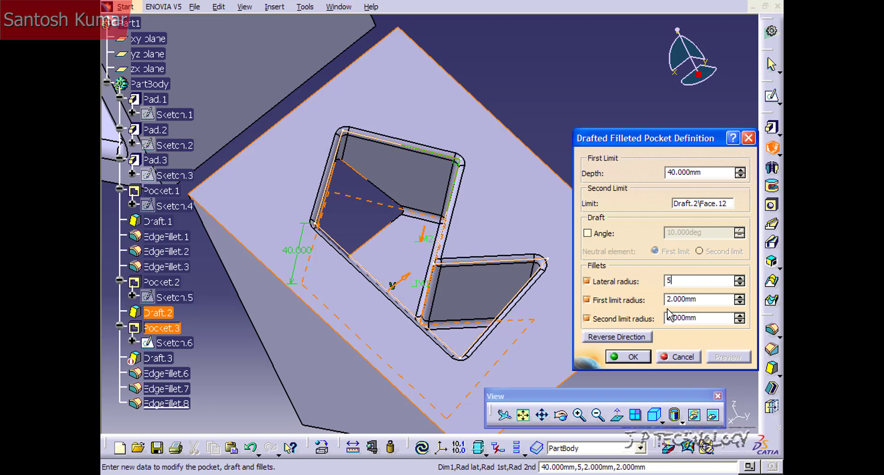
key(Return)
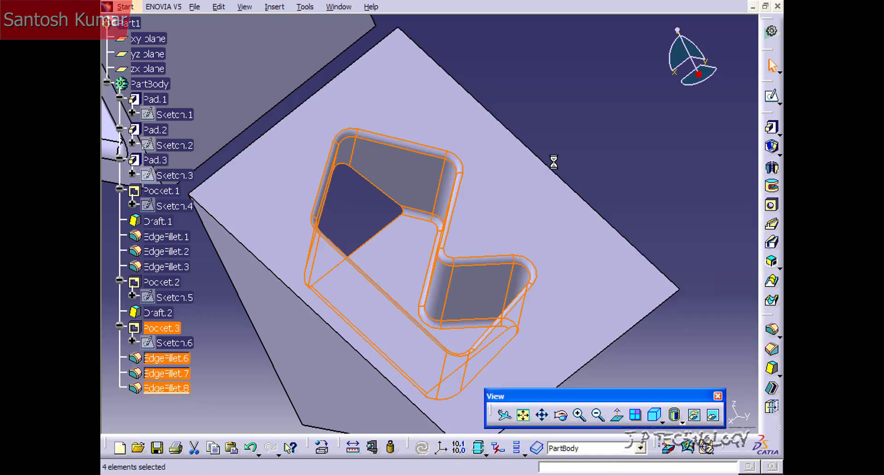
Edit the edge fillet around the opening of the wedge's pocket to a 7 mm radius, previewing it before applying.
middle_drag(553, 199, 389, 305)
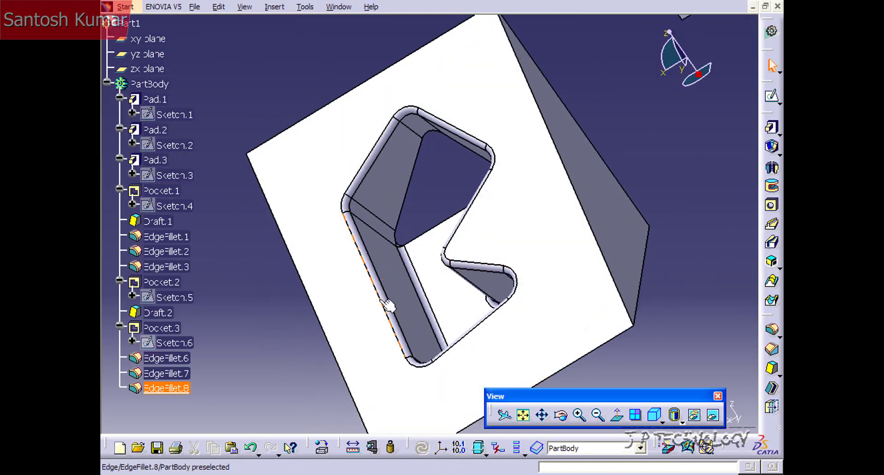
middle_drag(523, 167, 556, 233)
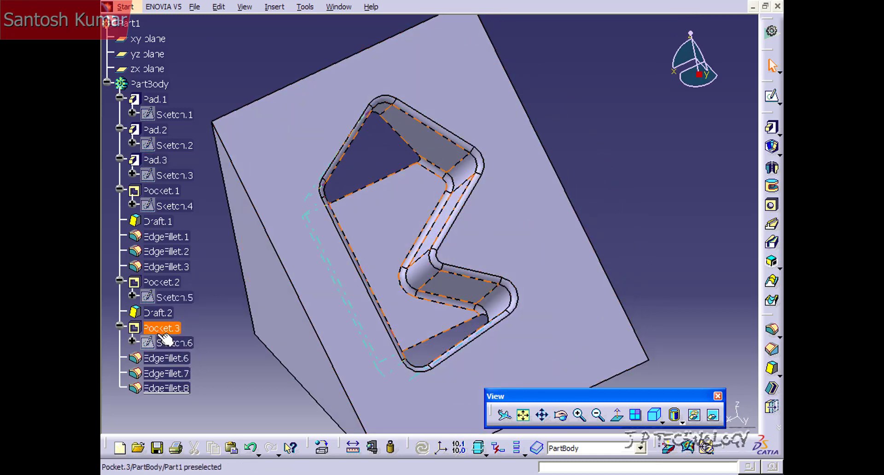
middle_drag(300, 211, 331, 235)
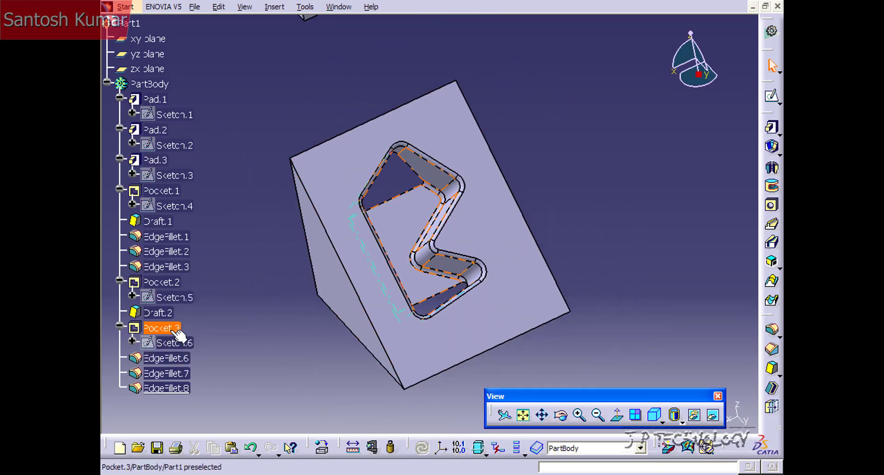
click(181, 359)
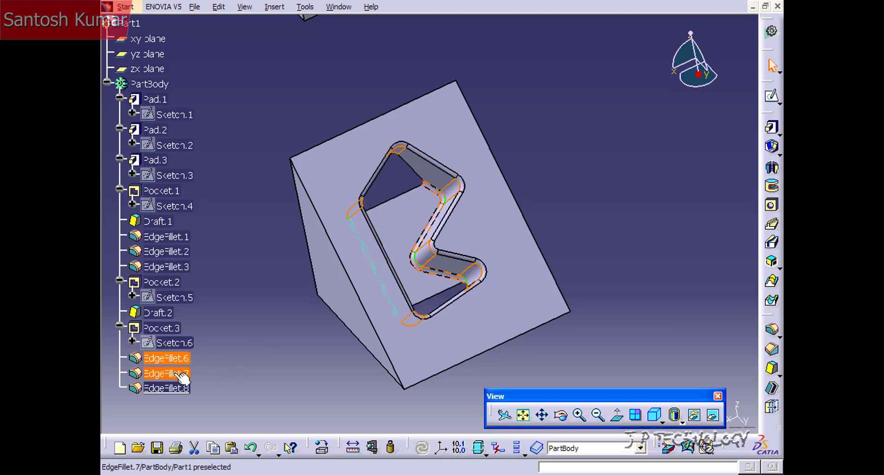
click(230, 368)
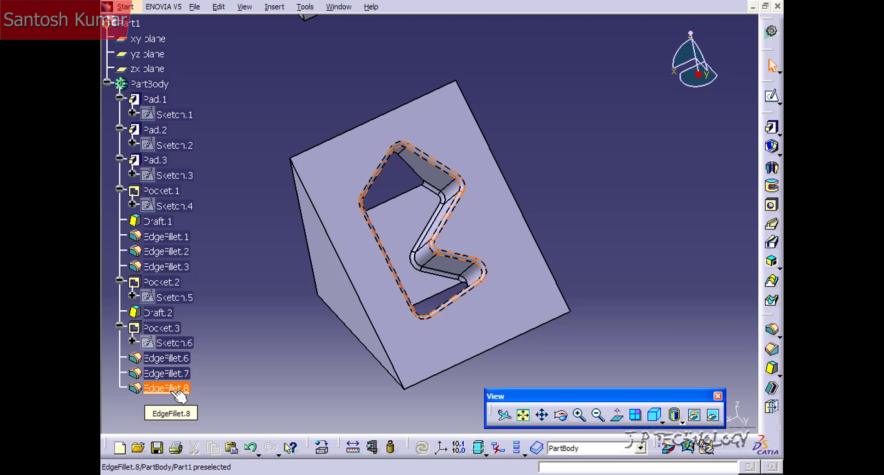
double_click(178, 390)
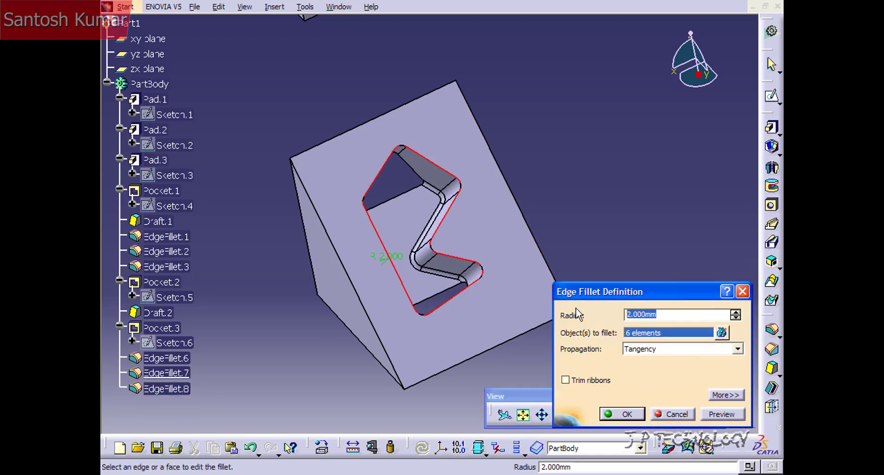
text(7)
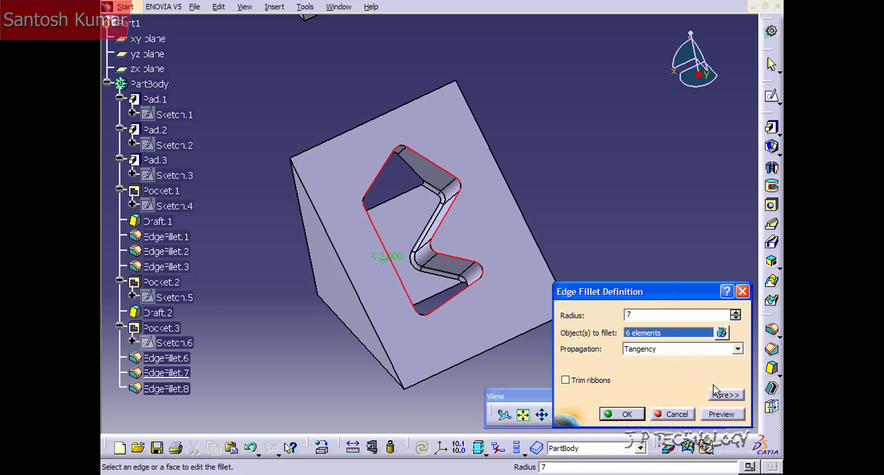
click(721, 414)
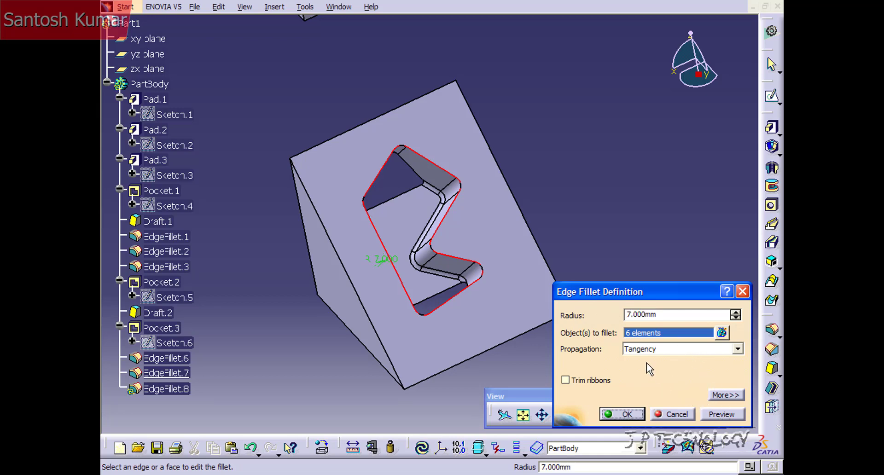
click(722, 414)
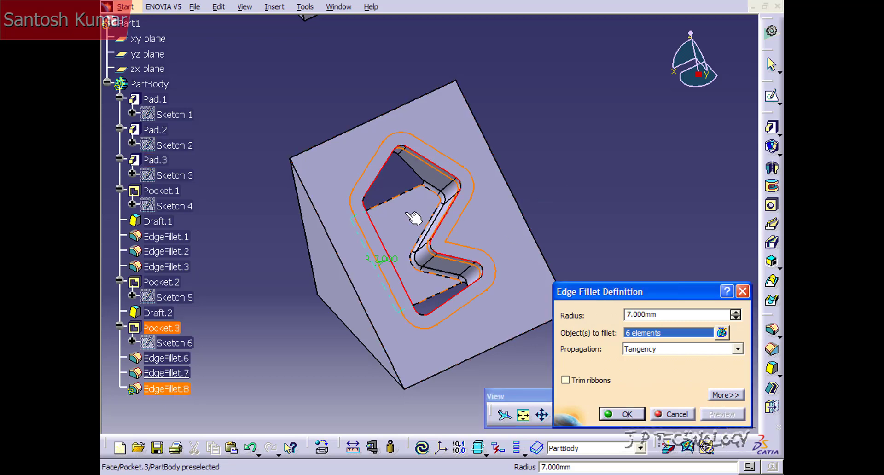
mouse_move(406, 213)
middle_down()
mouse_move(387, 171)
mouse_move(340, 141)
mouse_move(400, 202)
middle_up()
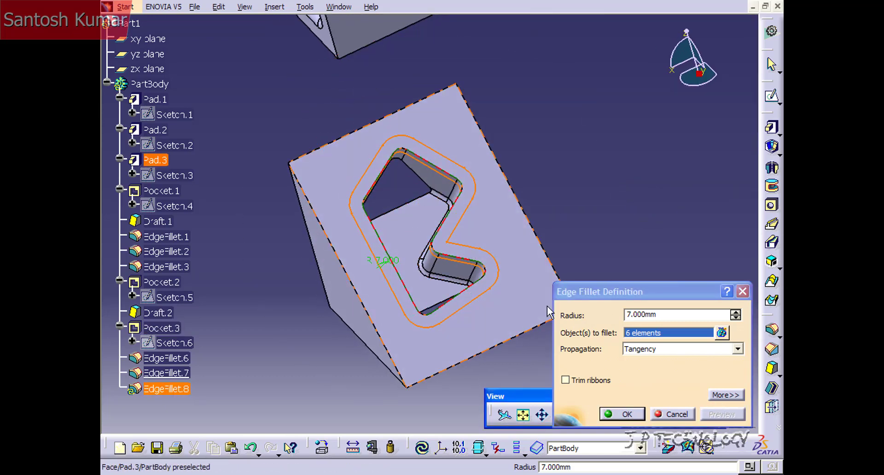
click(636, 416)
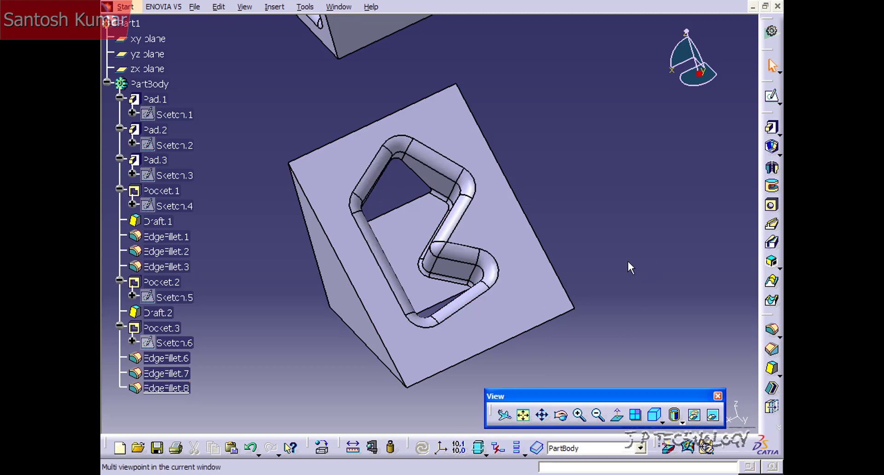
middle_drag(627, 267, 555, 251)
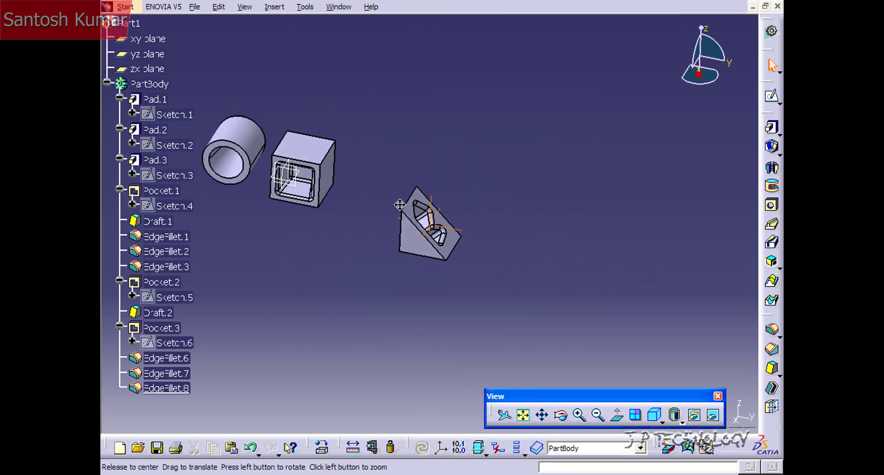
middle_drag(398, 205, 514, 220)
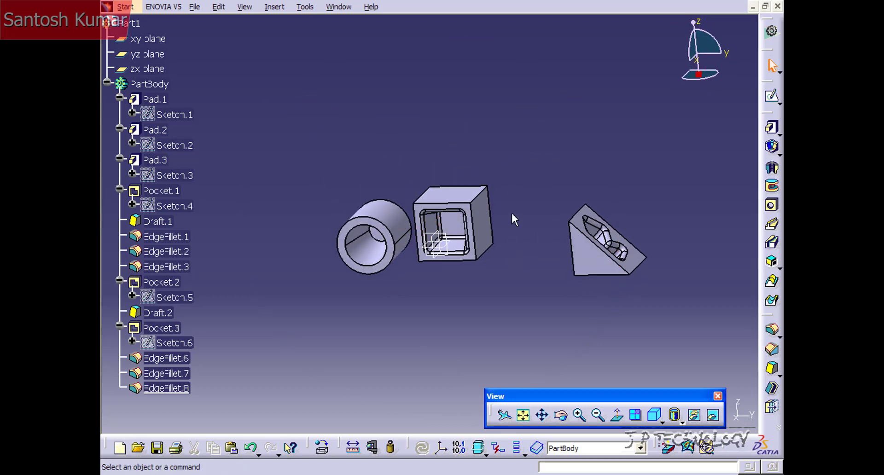